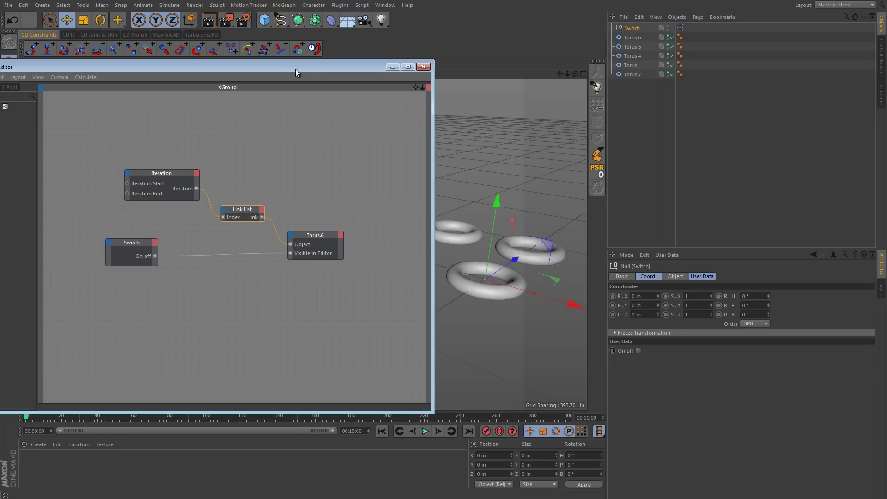
# Step: Examine the Iteration and Link List node settings in the XPresso setup, then minimize the editor
pyautogui.click(166, 174)
pyautogui.click(231, 214)
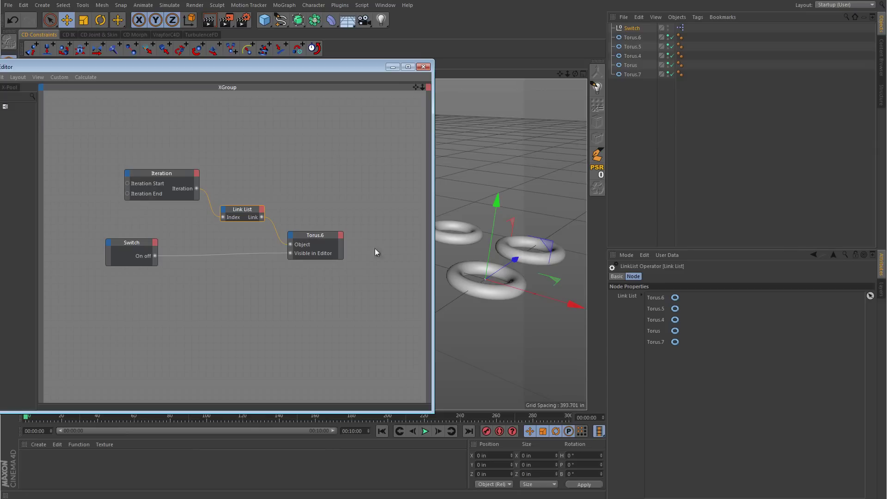
pyautogui.click(393, 68)
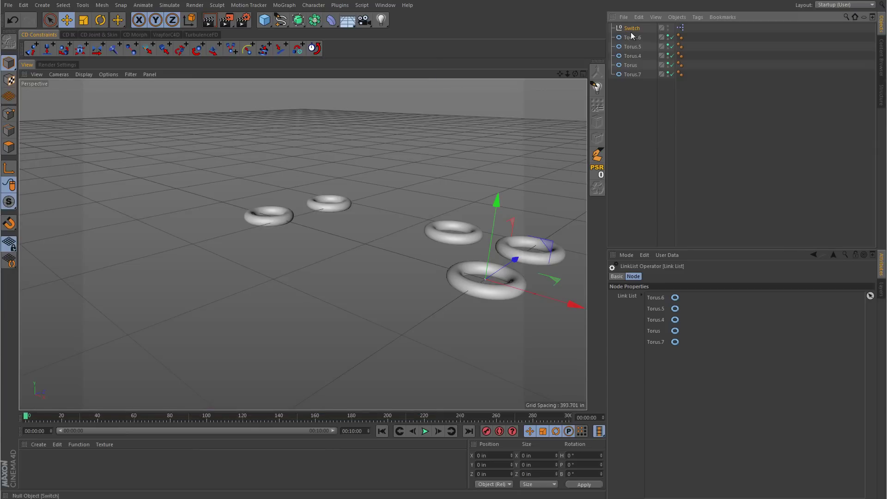
# Step: Test the Switch null's On off checkbox by toggling it on and off twice, leaving it off
pyautogui.click(632, 28)
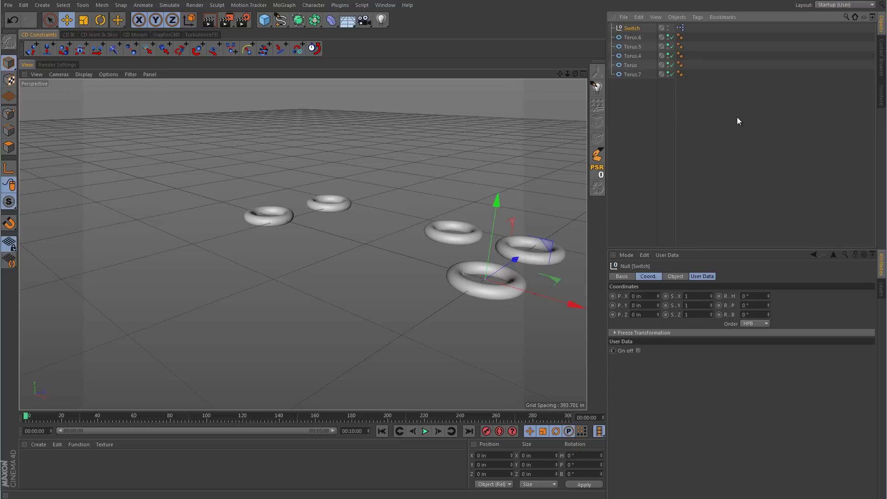
pyautogui.click(638, 351)
pyautogui.click(638, 350)
pyautogui.click(638, 351)
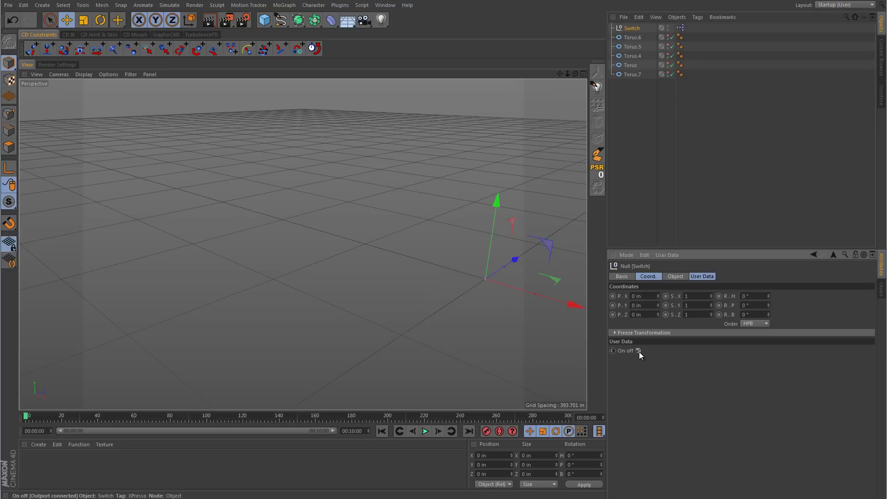
pyautogui.click(639, 351)
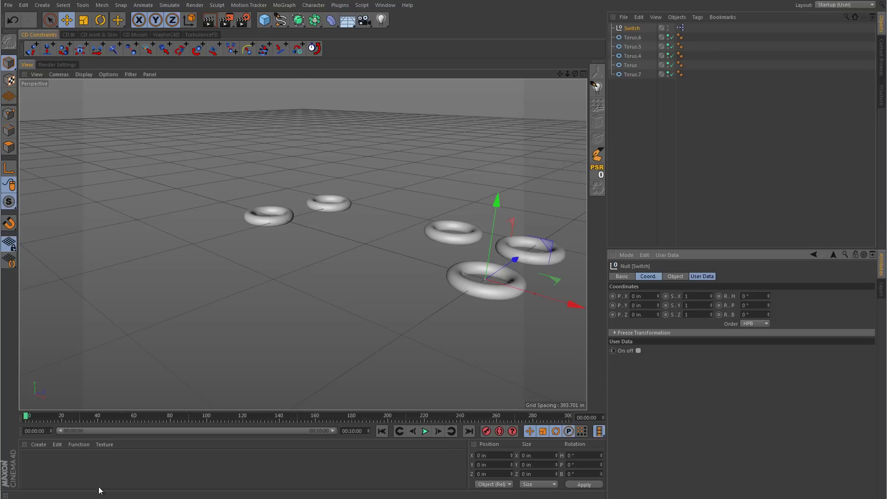
# Step: Reopen the Switch's XPresso editor clear of the tori and duplicate Torus.4 along the X axis to about -548 in
pyautogui.doubleClick(681, 28)
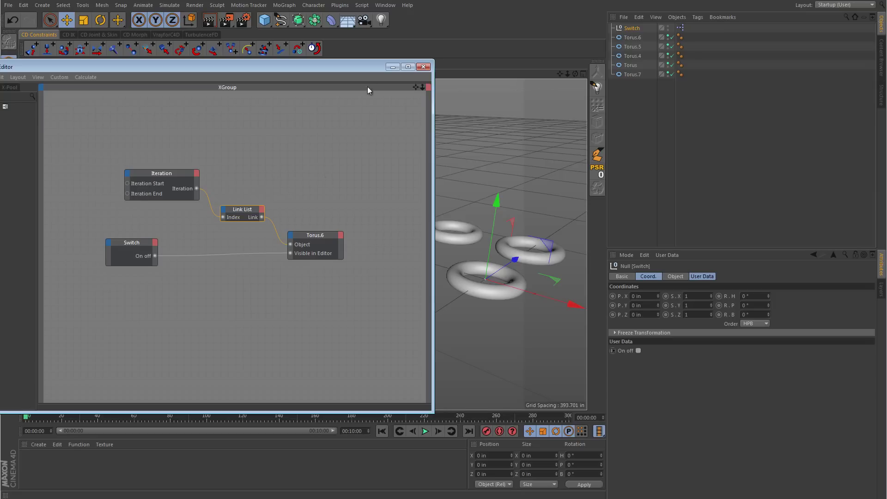
pyautogui.moveTo(370, 68); pyautogui.dragTo(293, 82)
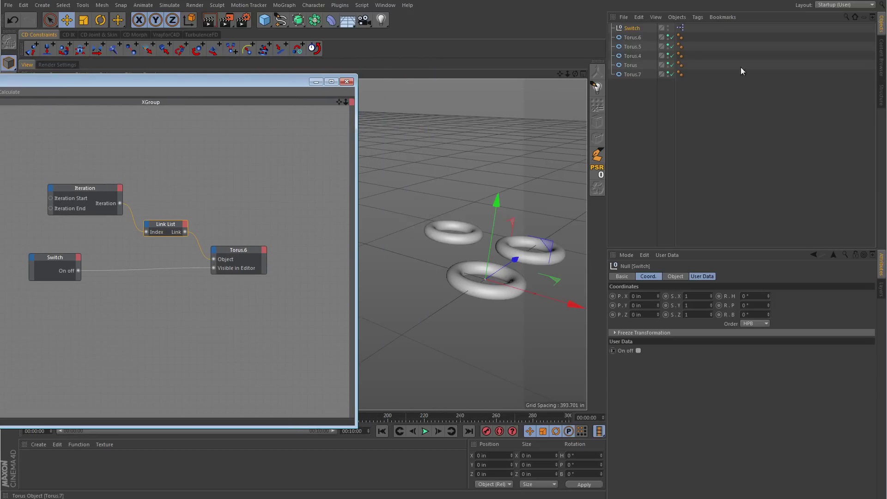
pyautogui.click(637, 37)
pyautogui.click(462, 240)
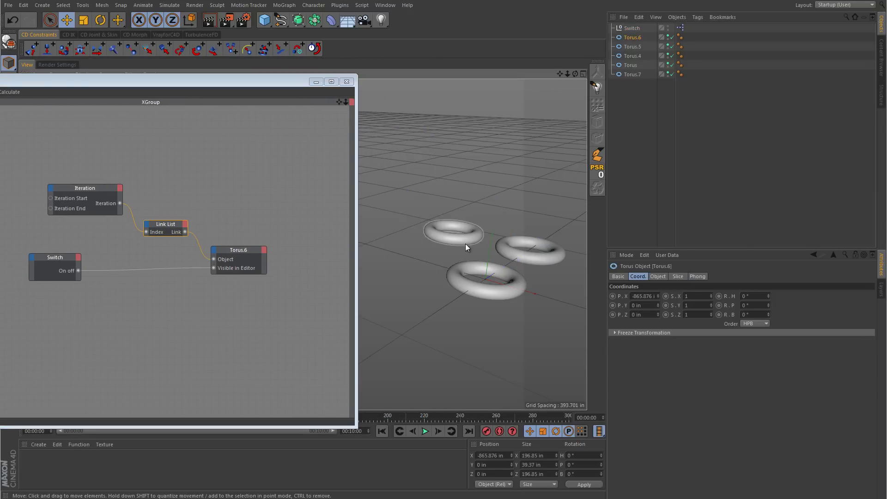
pyautogui.moveTo(291, 82); pyautogui.dragTo(171, 84)
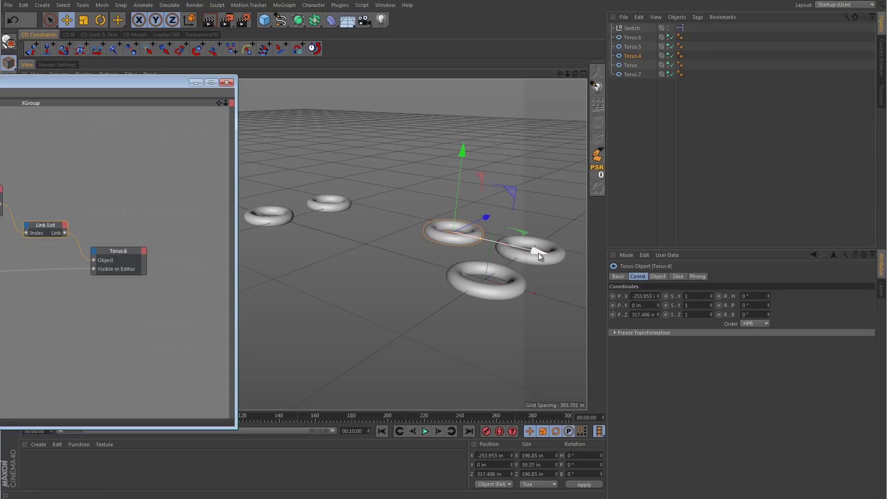
pyautogui.keyDown('ctrl'); pyautogui.moveTo(529, 256); pyautogui.dragTo(456, 245); pyautogui.keyUp('ctrl')
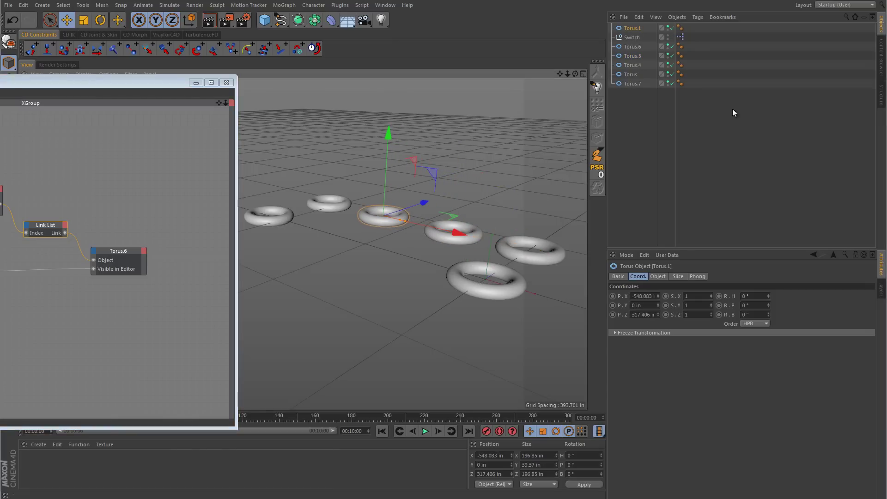
# Step: Toggle the Switch null's On off option repeatedly to check whether the duplicated torus responds, ending with it off
pyautogui.click(634, 37)
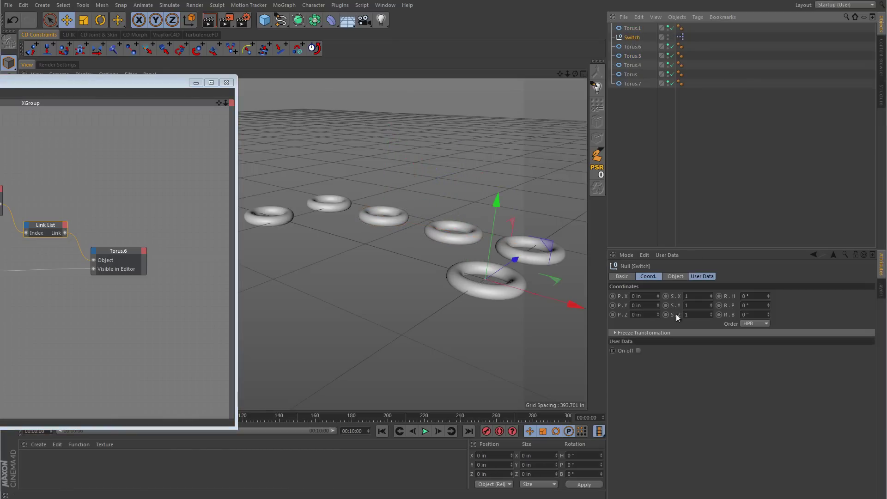
pyautogui.click(639, 353)
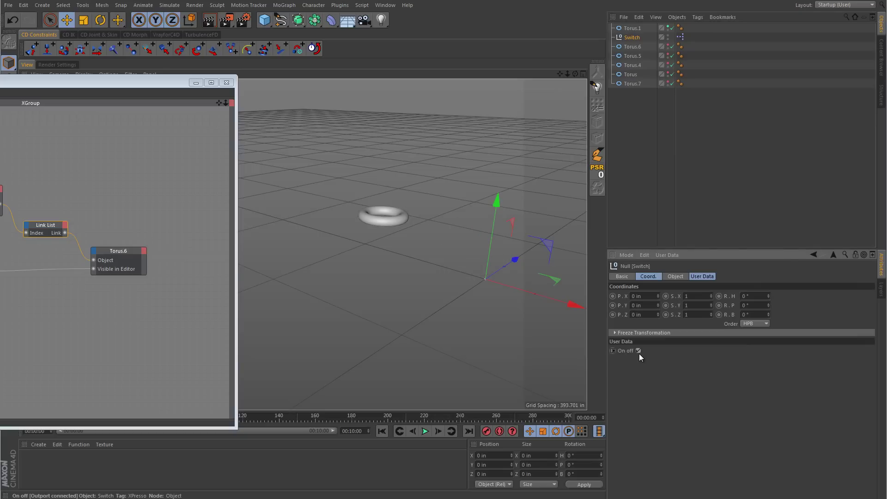
pyautogui.click(639, 351)
pyautogui.click(639, 351)
pyautogui.click(639, 353)
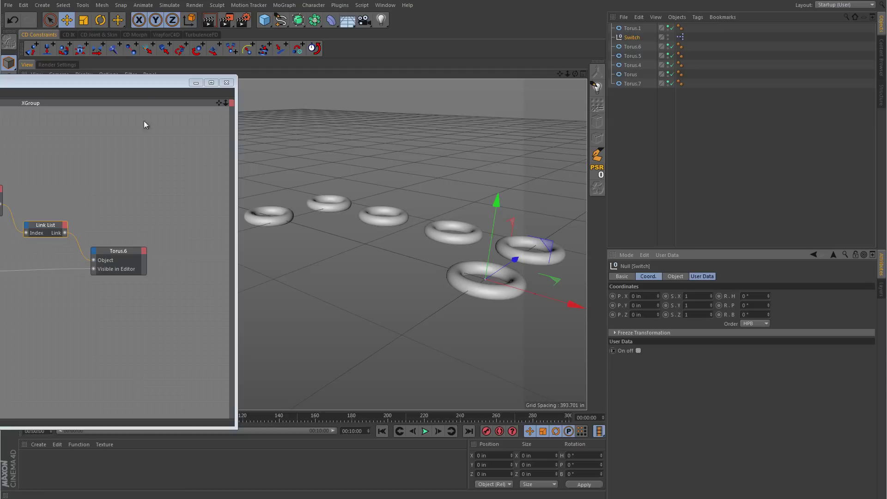
# Step: Set the Iteration node's Iteration End to 5
pyautogui.doubleClick(147, 82)
pyautogui.click(79, 188)
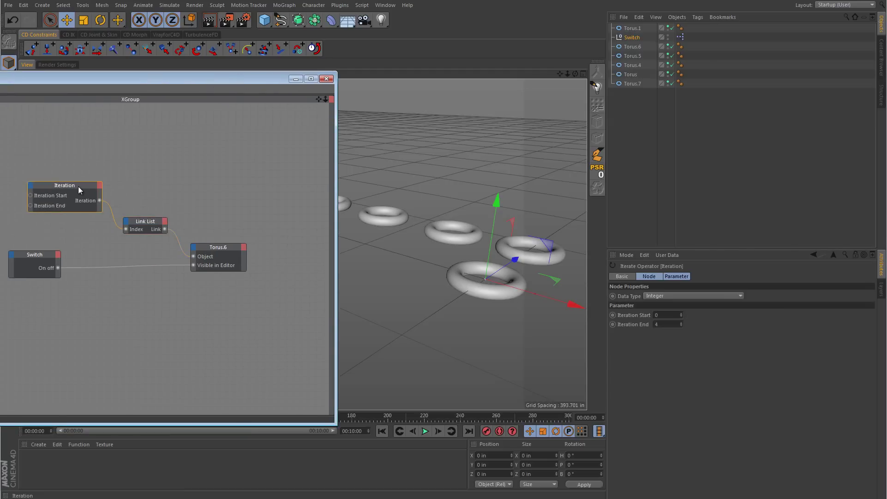
pyautogui.click(682, 323)
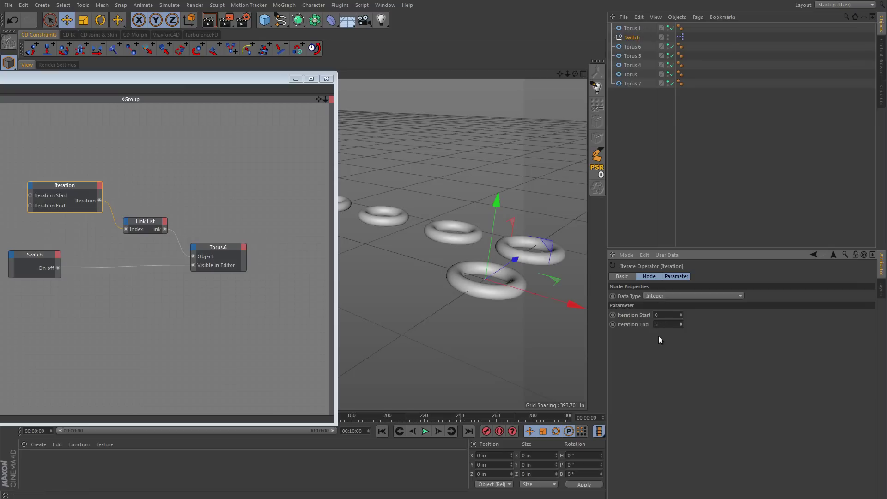
# Step: Add Torus.1 to the end of the Link List node's object list
pyautogui.click(148, 221)
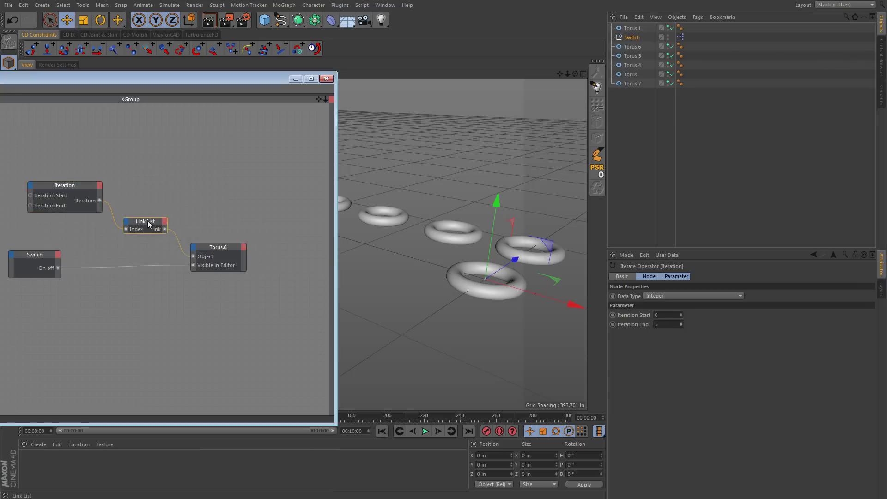
pyautogui.click(636, 29)
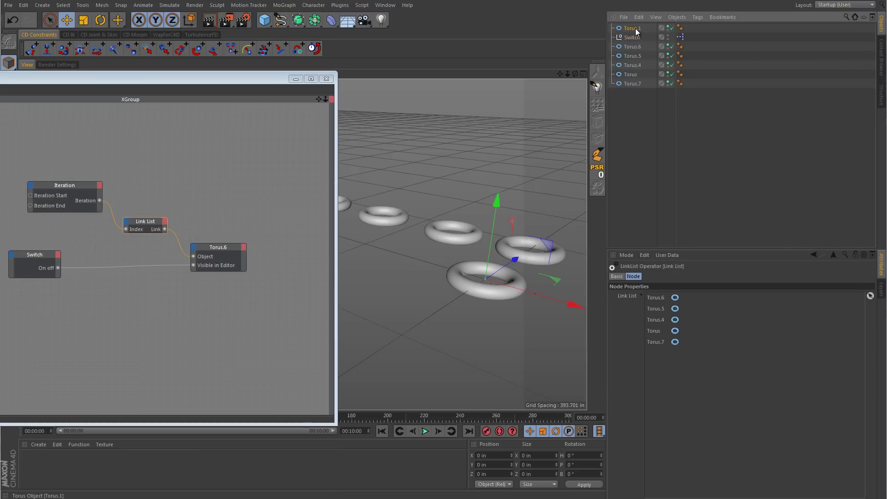
pyautogui.moveTo(636, 28); pyautogui.dragTo(661, 357)
# Step: Retest the Switch's On off option on all six tori with the editor moved aside, leaving it off
pyautogui.moveTo(260, 77); pyautogui.dragTo(165, 71)
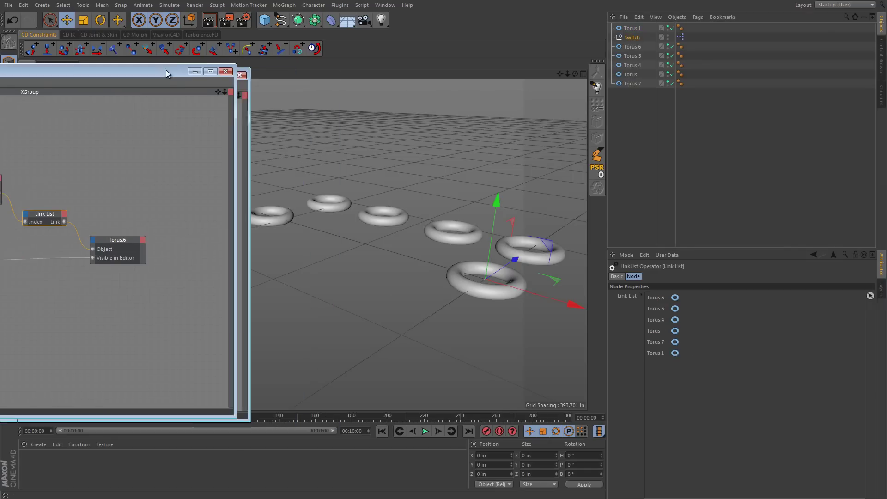
pyautogui.click(688, 38)
pyautogui.click(639, 351)
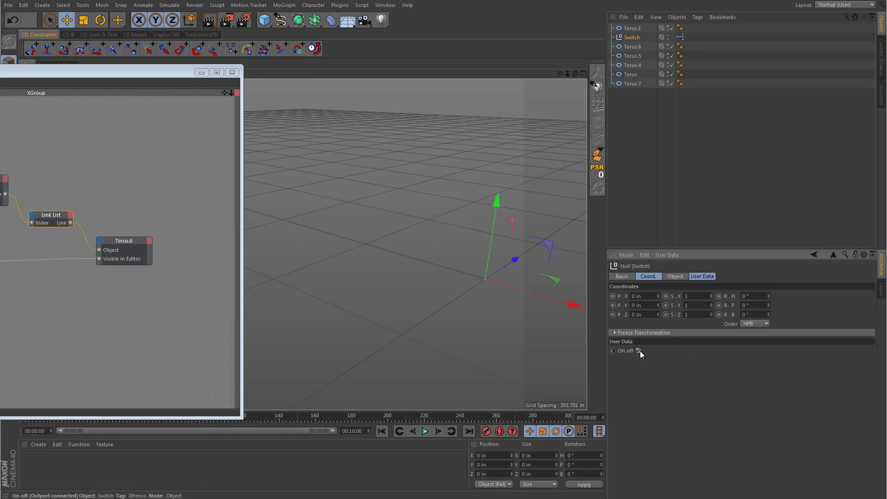
pyautogui.click(638, 351)
pyautogui.click(639, 351)
pyautogui.click(639, 351)
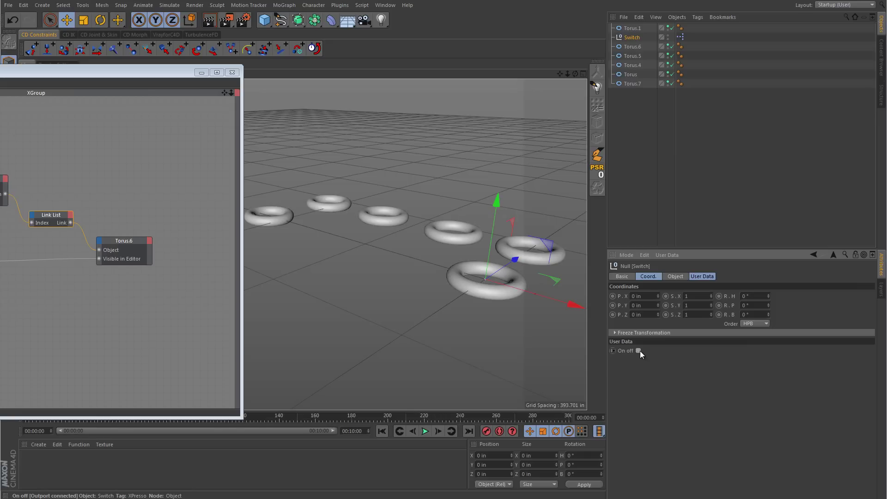
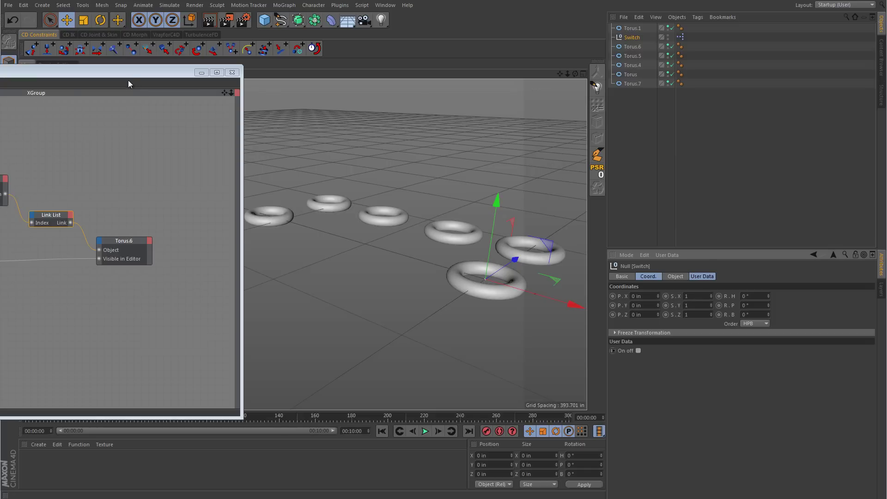
# Step: Delete the Iteration, Link List and Switch nodes with their connections, keeping only the Torus.6 node
pyautogui.moveTo(144, 71); pyautogui.dragTo(374, 66)
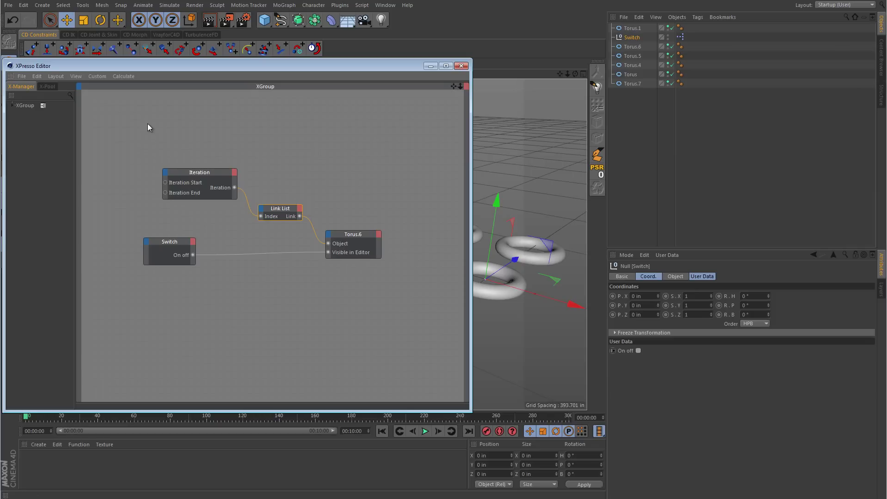
pyautogui.moveTo(148, 124); pyautogui.dragTo(284, 221)
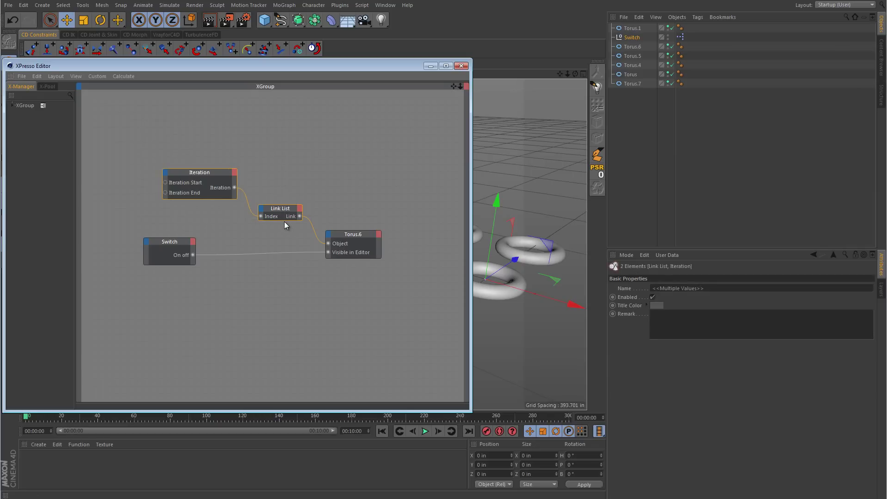
pyautogui.press('Delete')
pyautogui.click(243, 253)
pyautogui.press('Delete')
pyautogui.moveTo(228, 212); pyautogui.dragTo(168, 300)
pyautogui.press('Delete')
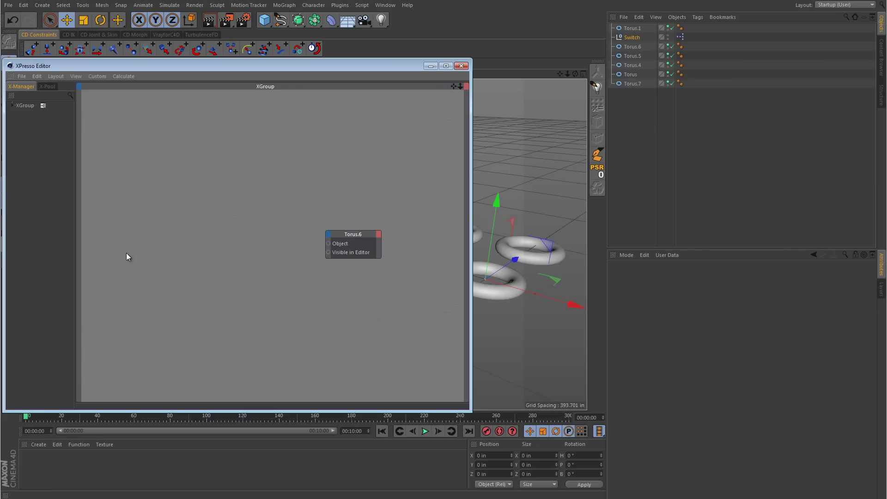
# Step: Reset the editor visibility of all six tori to the default state
pyautogui.moveTo(411, 69); pyautogui.dragTo(155, 71)
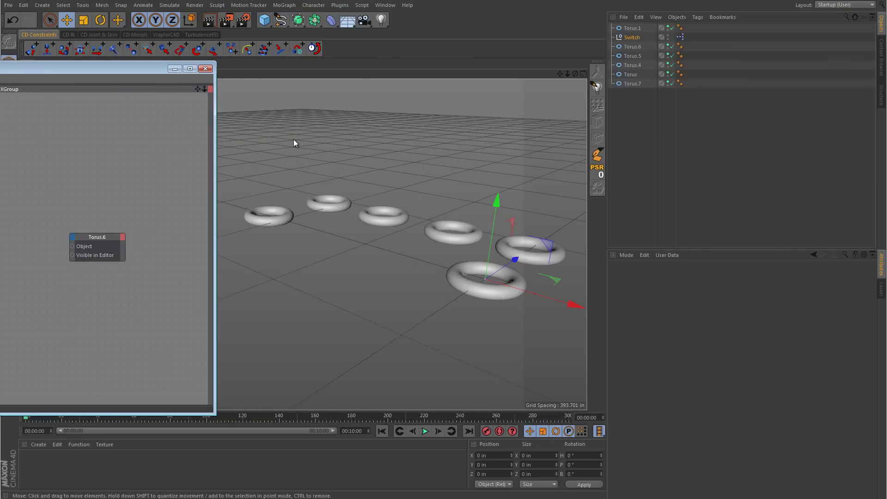
pyautogui.click(668, 27)
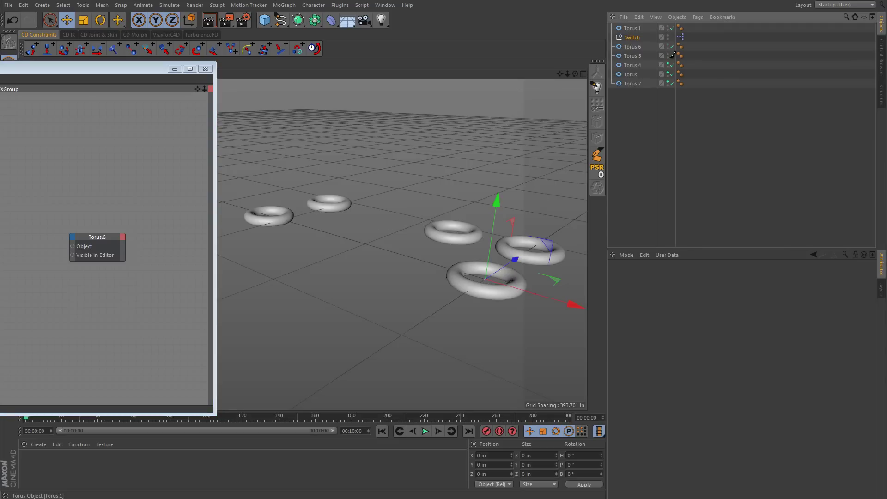
pyautogui.click(669, 83)
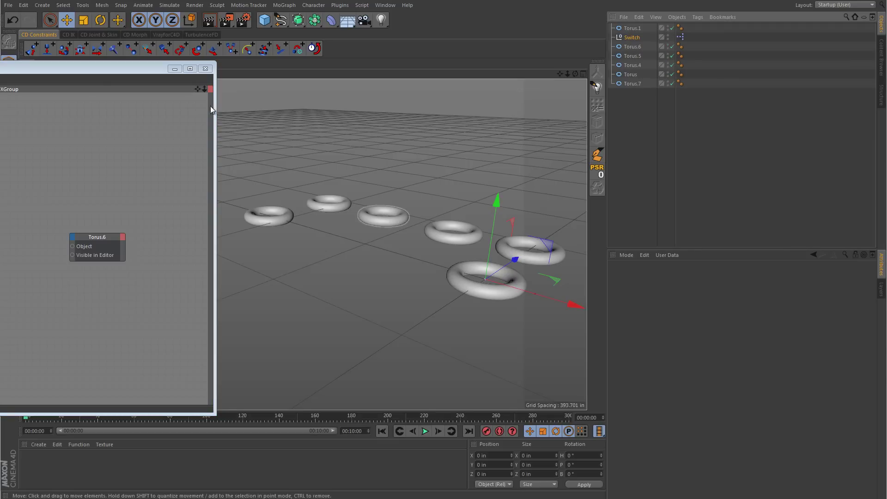
# Step: Replace the Torus.6 node's Visible in Editor port with a Rotation . P input port
pyautogui.moveTo(99, 67); pyautogui.dragTo(337, 69)
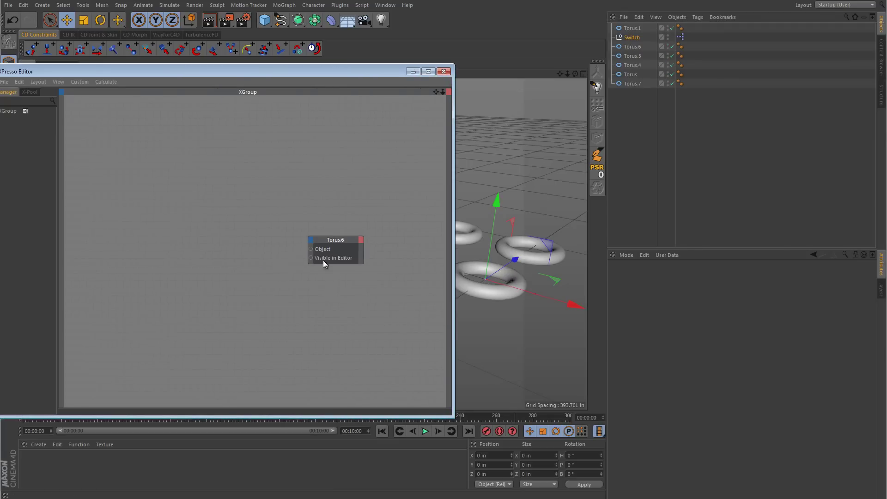
pyautogui.rightClick(335, 257)
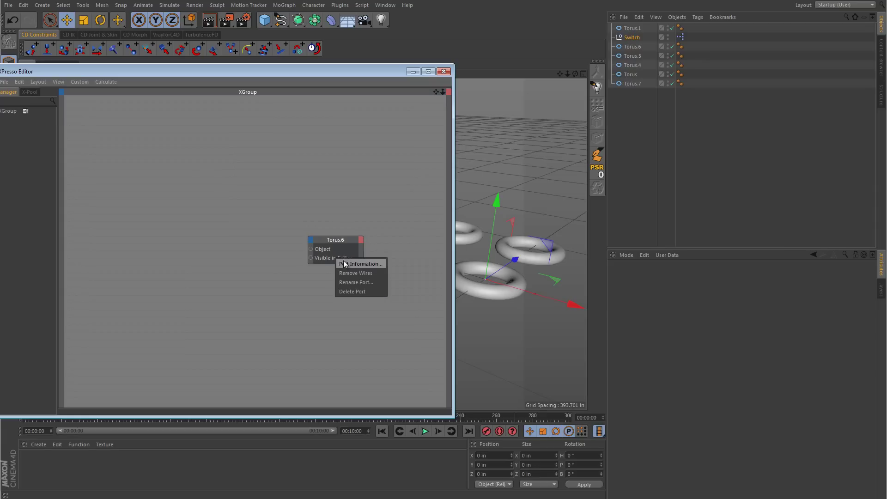
pyautogui.click(354, 292)
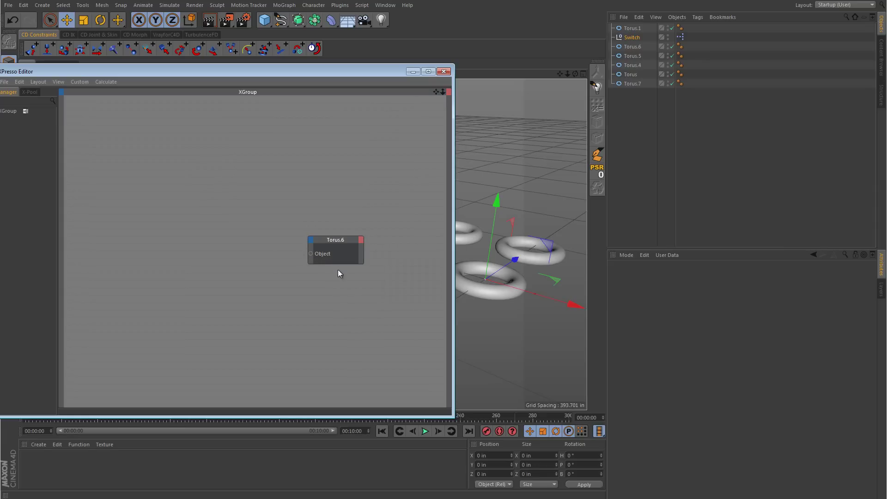
pyautogui.click(310, 240)
pyautogui.moveTo(343, 254)
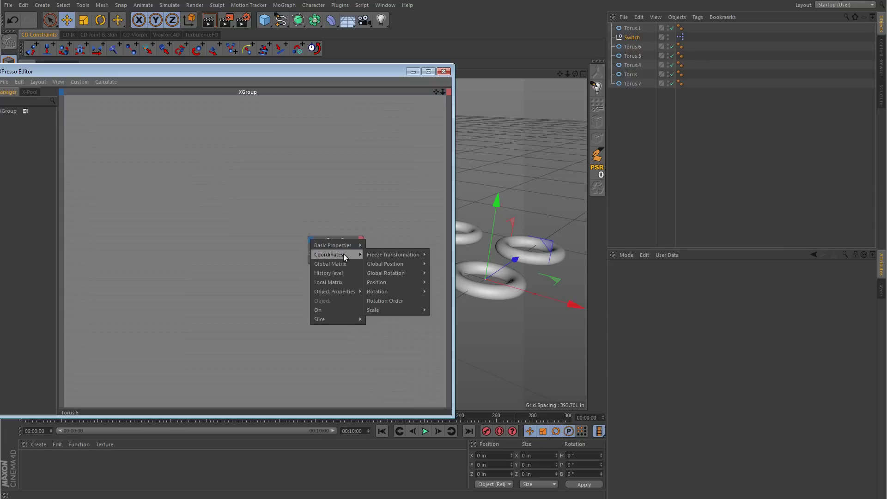
pyautogui.moveTo(383, 292)
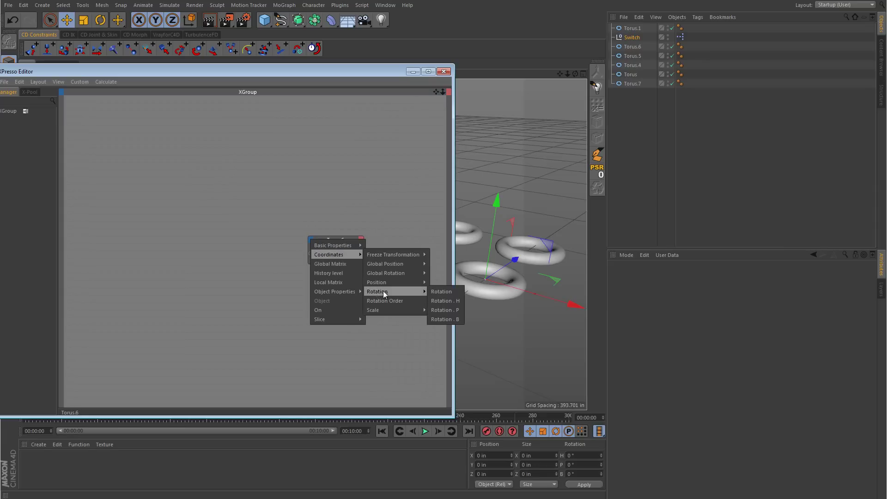
pyautogui.click(445, 311)
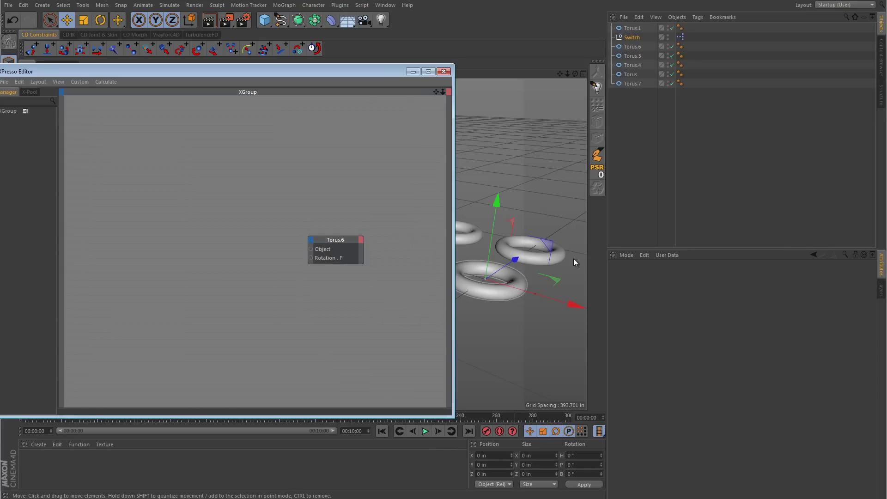
# Step: Add a Time node to the XGroup at the far side of the Torus.6 node's inputs
pyautogui.rightClick(115, 274)
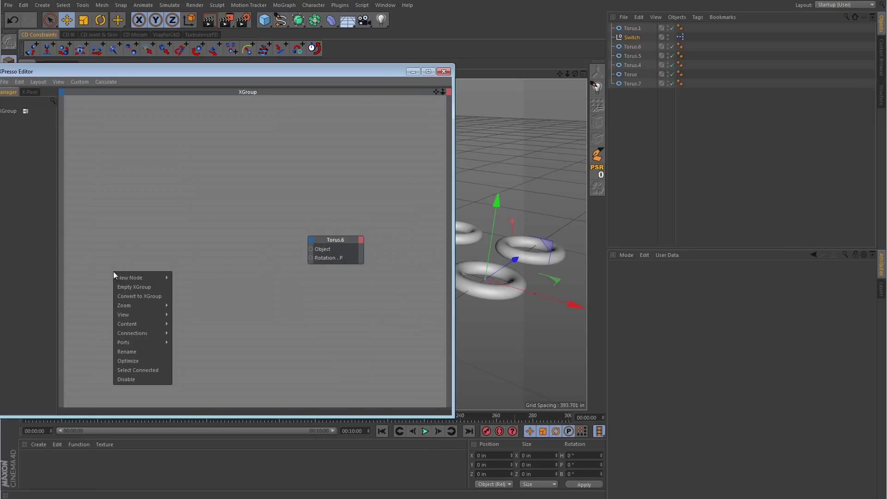
pyautogui.moveTo(139, 278)
pyautogui.moveTo(184, 278)
pyautogui.moveTo(231, 280)
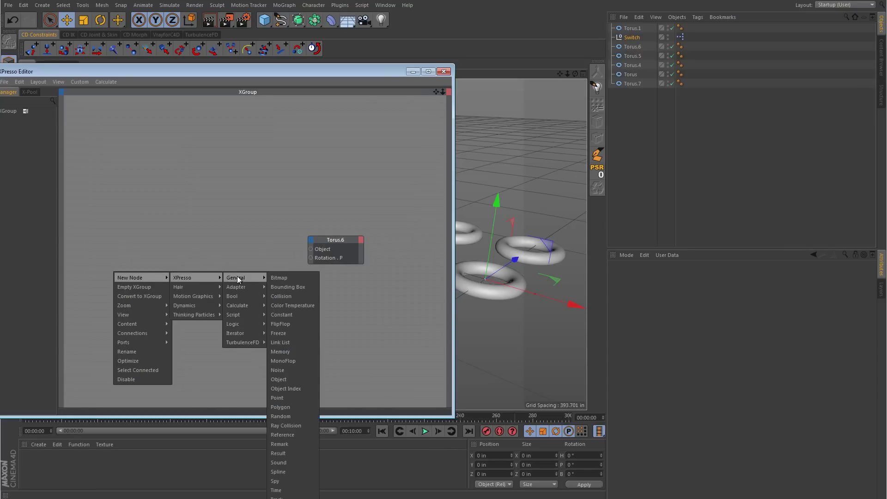
pyautogui.click(278, 490)
# Step: Add a Math node between the Time and Torus.6 nodes
pyautogui.rightClick(170, 302)
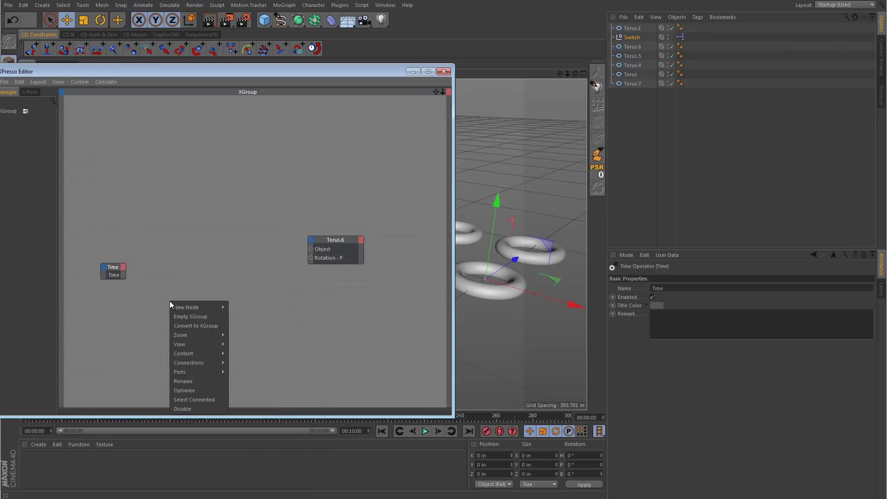
pyautogui.moveTo(187, 308)
pyautogui.moveTo(257, 308)
pyautogui.moveTo(295, 308)
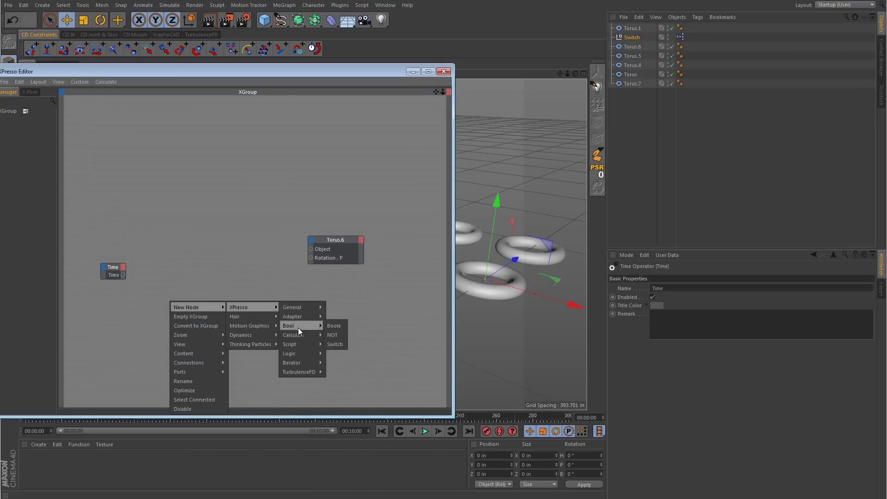
pyautogui.moveTo(301, 334)
pyautogui.click(345, 436)
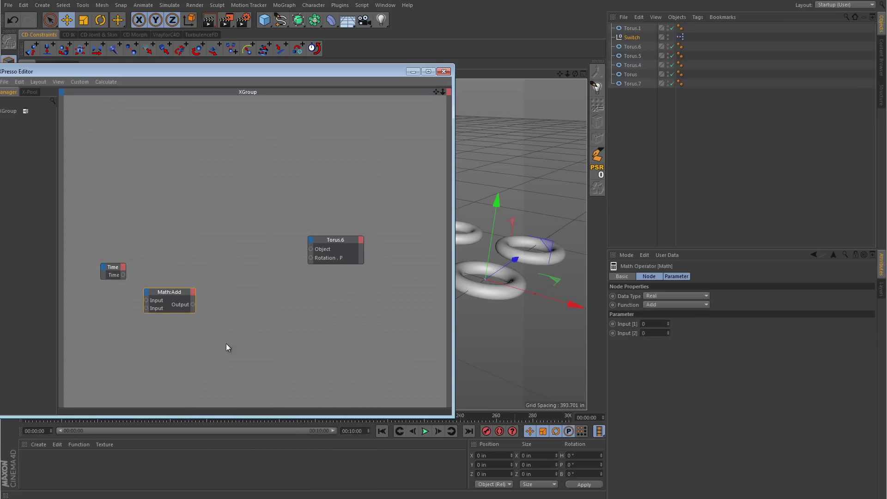
# Step: Add a Degree calculation node between the Math and Torus.6 nodes
pyautogui.rightClick(226, 331)
pyautogui.moveTo(250, 335)
pyautogui.moveTo(325, 334)
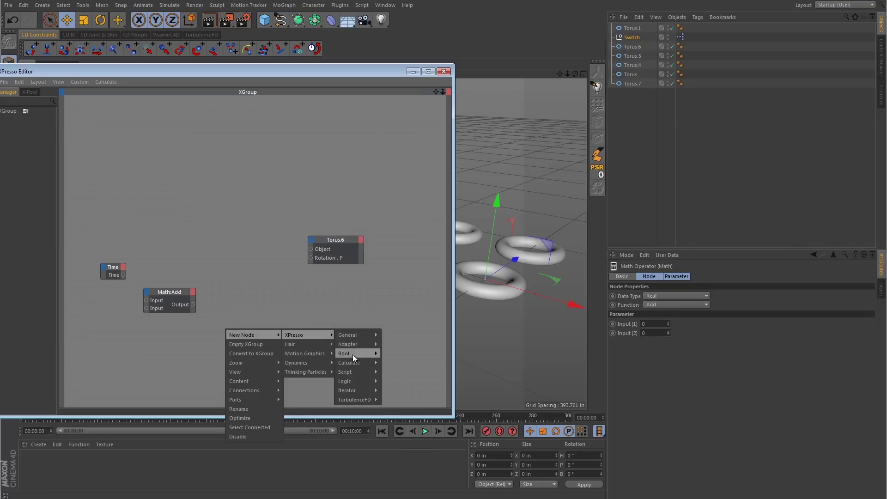
pyautogui.moveTo(354, 361)
pyautogui.click(387, 378)
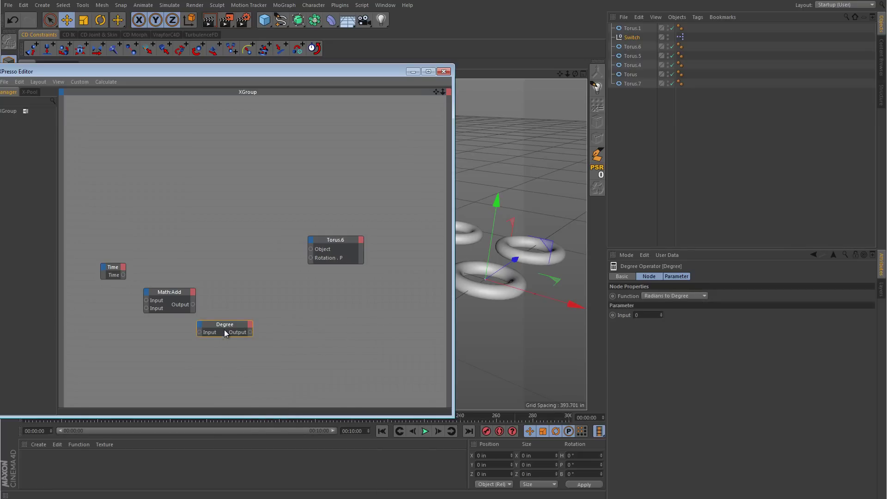
# Step: Replace the Time node's Time output port with a Frame output port
pyautogui.click(110, 272)
pyautogui.rightClick(109, 274)
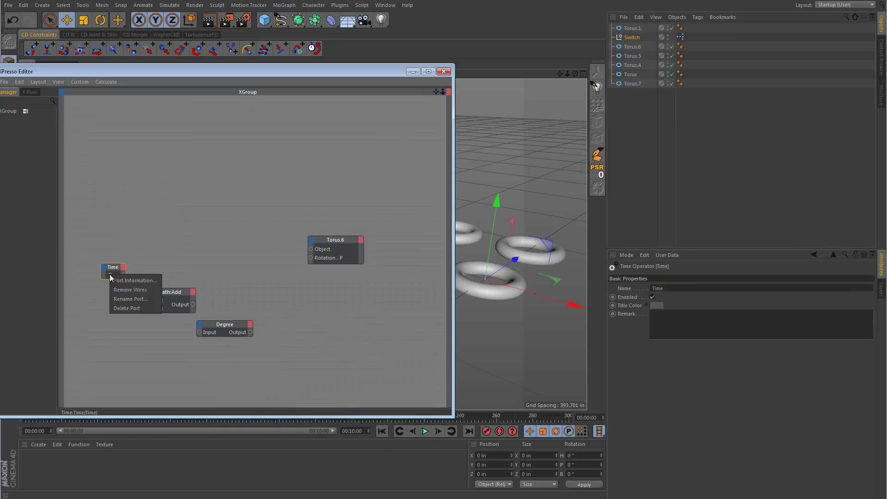
pyautogui.click(126, 309)
pyautogui.click(123, 267)
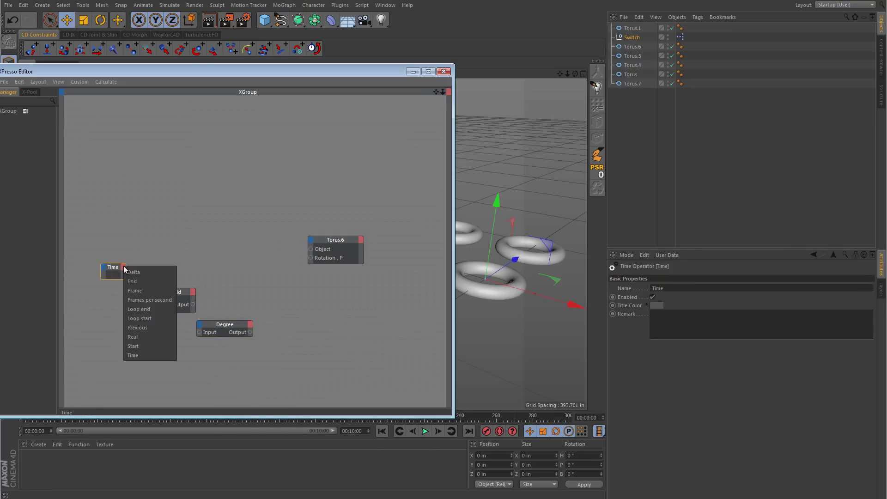
pyautogui.click(135, 291)
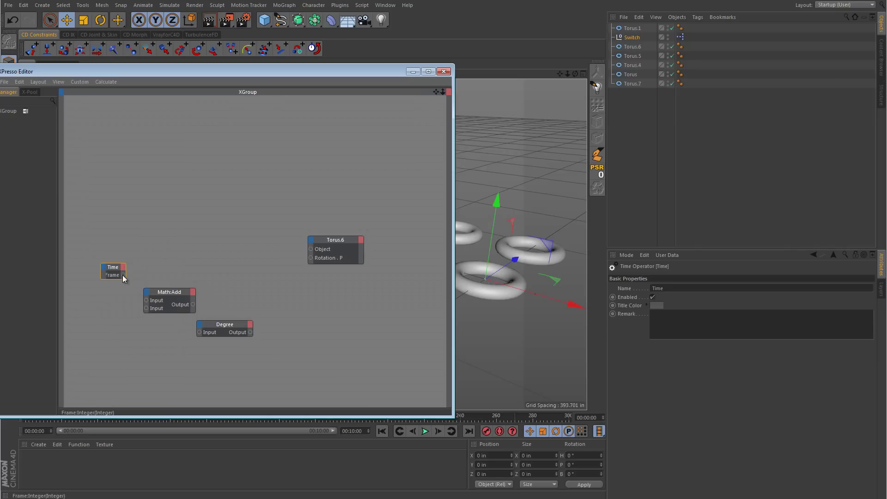
# Step: Connect the Time node's Frame output to the Math node's first input and set its function to Multiply
pyautogui.moveTo(123, 276); pyautogui.dragTo(146, 300)
pyautogui.click(168, 296)
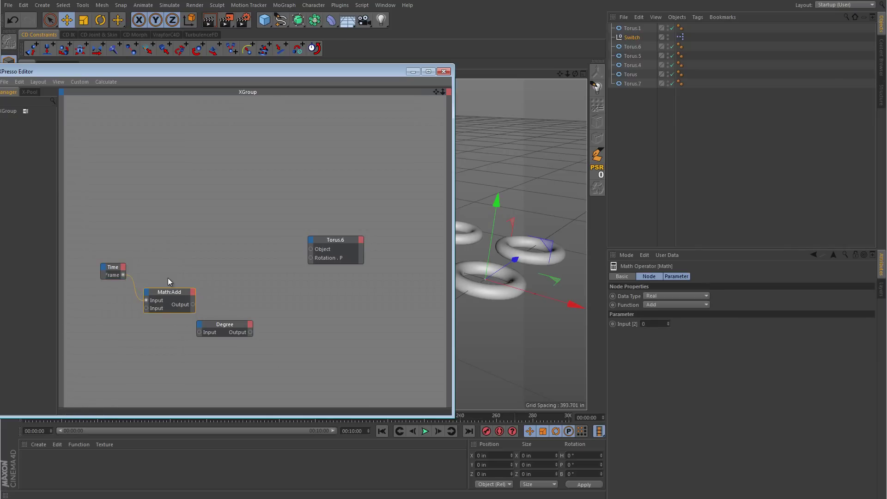
pyautogui.click(664, 304)
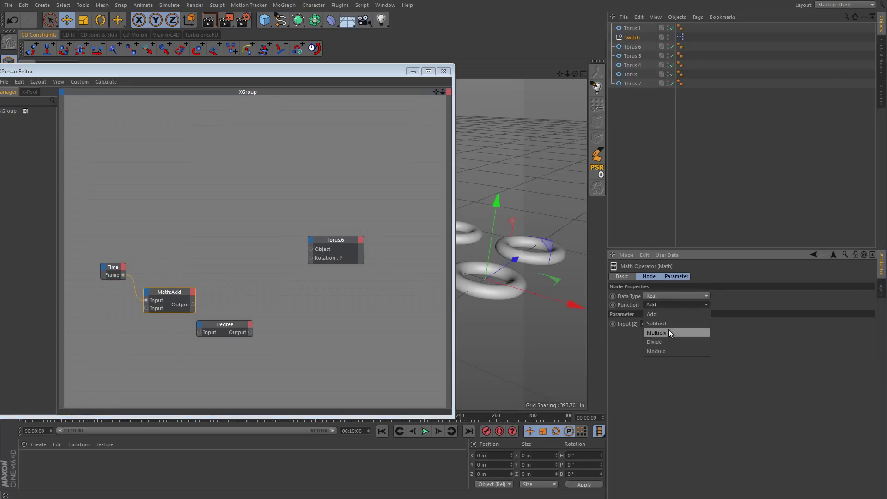
pyautogui.click(670, 333)
# Step: Set the Degree node to Degree to Radians and wire it between the Math output and Torus.6's Rotation . P input
pyautogui.moveTo(227, 326); pyautogui.dragTo(246, 290)
pyautogui.click(670, 294)
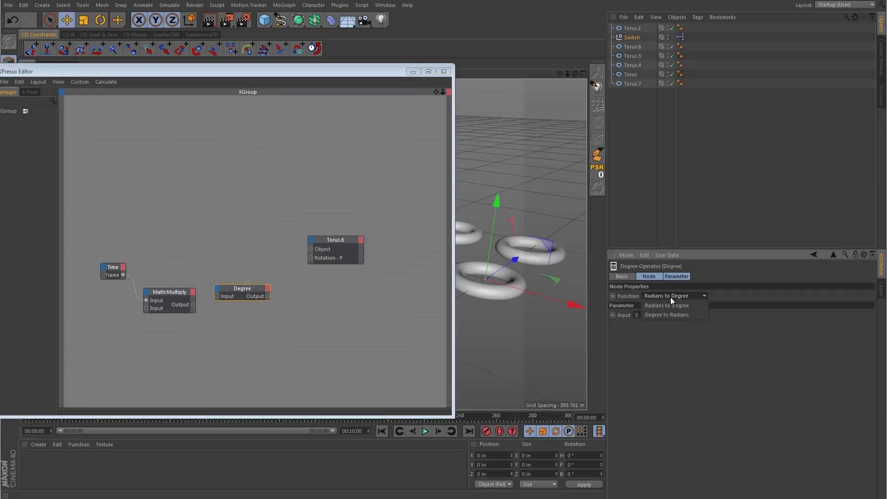
pyautogui.click(675, 312)
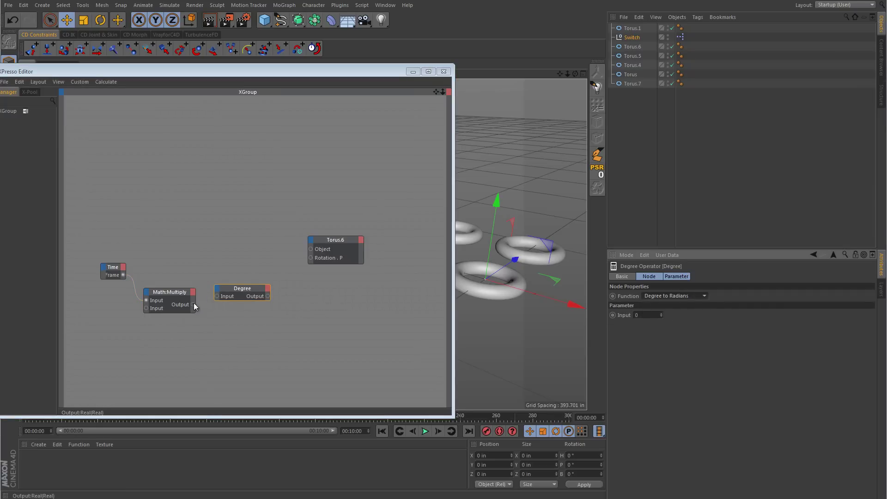
pyautogui.moveTo(193, 305); pyautogui.dragTo(218, 297)
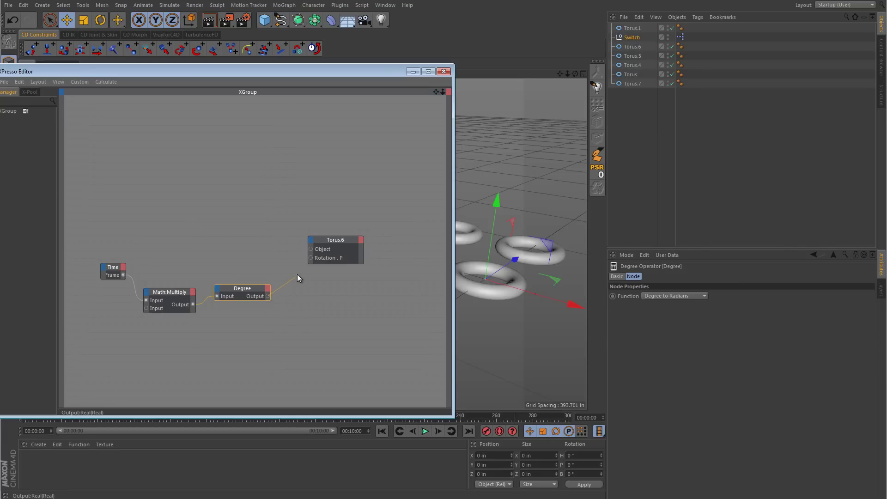
pyautogui.moveTo(312, 259); pyautogui.dragTo(312, 259)
# Step: Set the Multiply node's Input [2] to 4 while the animation plays, and return to the first frame
pyautogui.click(412, 71)
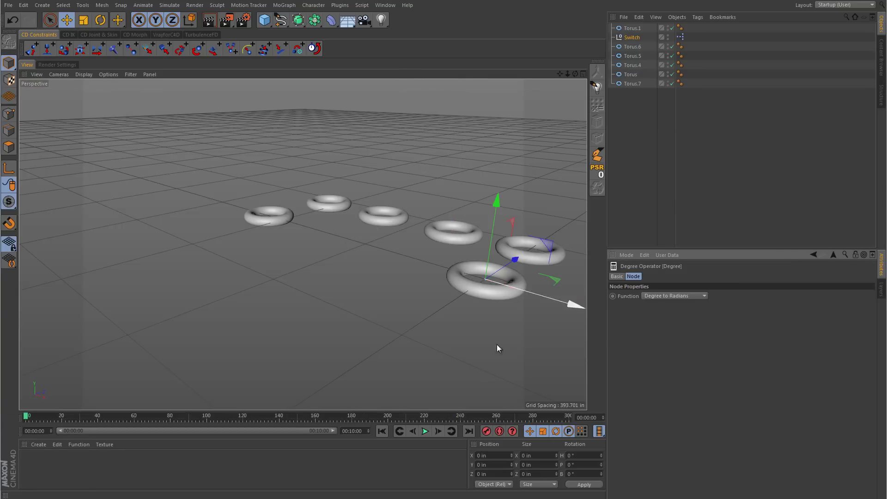
pyautogui.click(427, 431)
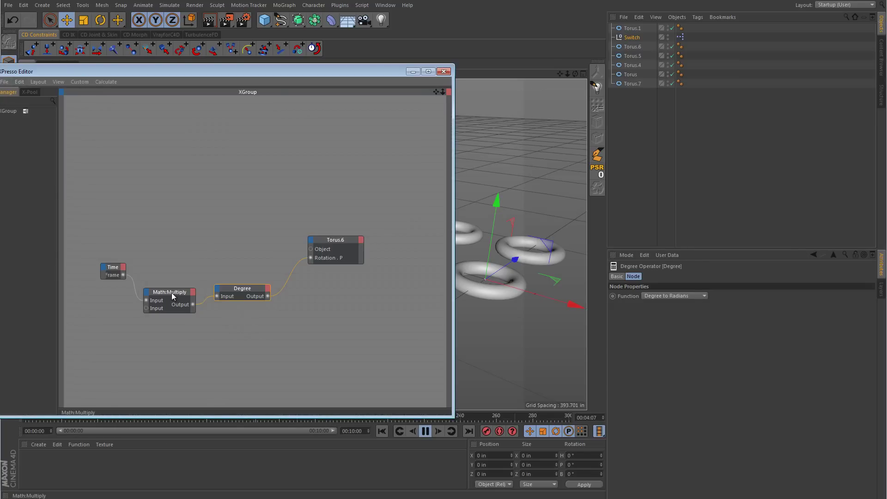
pyautogui.click(171, 292)
pyautogui.click(412, 71)
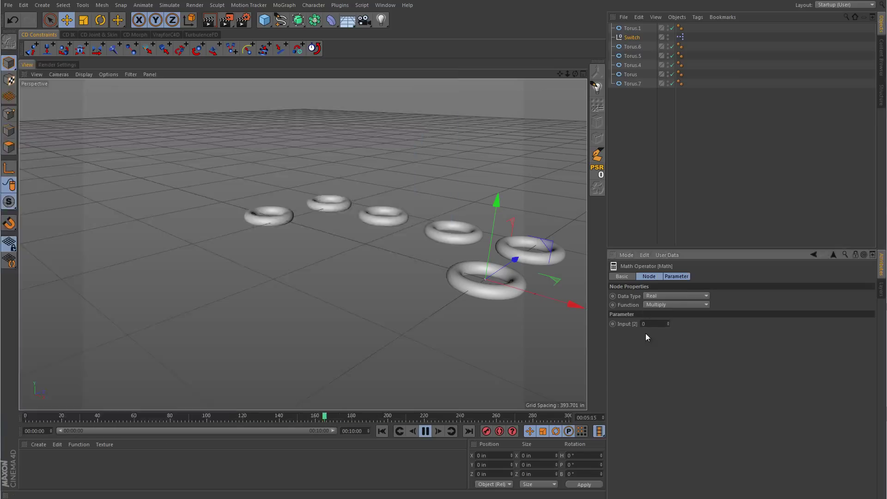
pyautogui.click(669, 322)
pyautogui.click(668, 323)
pyautogui.click(668, 322)
pyautogui.click(668, 322)
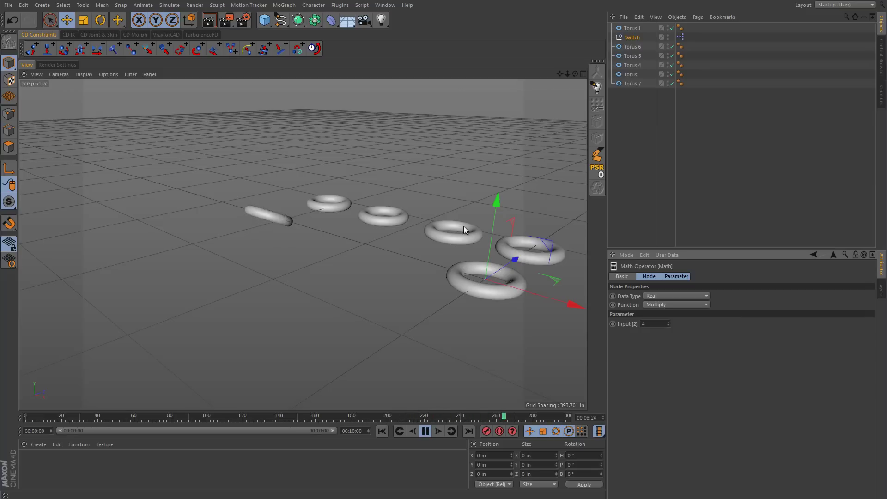
pyautogui.click(425, 431)
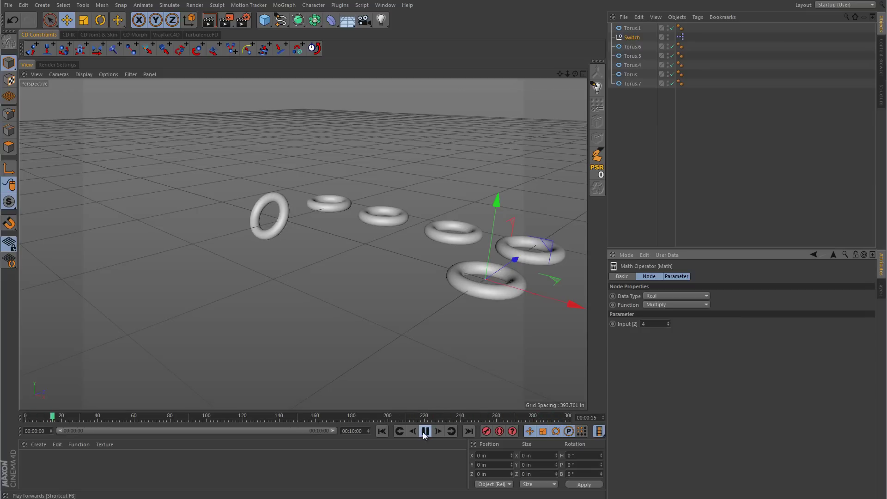
pyautogui.click(382, 432)
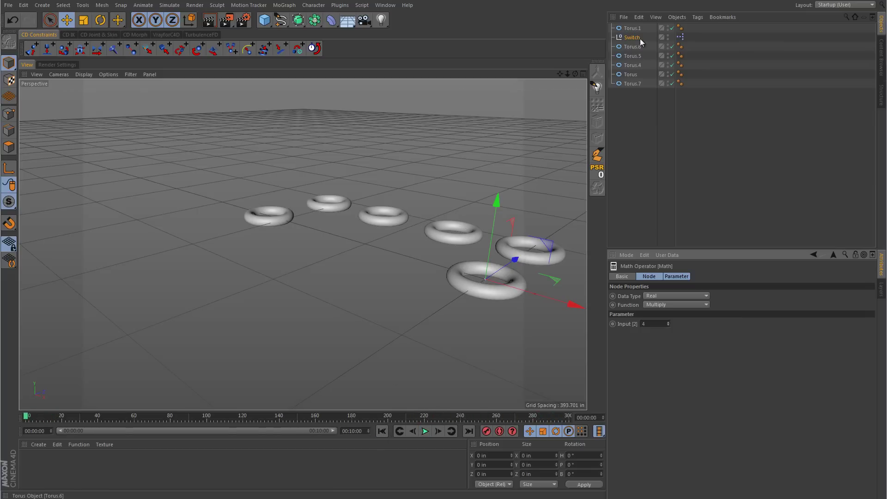
# Step: Make all six tori children of the Switch null and clear the selection
pyautogui.moveTo(639, 27)
pyautogui.mouseDown()
pyautogui.moveTo(630, 69)
pyautogui.moveTo(634, 28)
pyautogui.mouseUp()
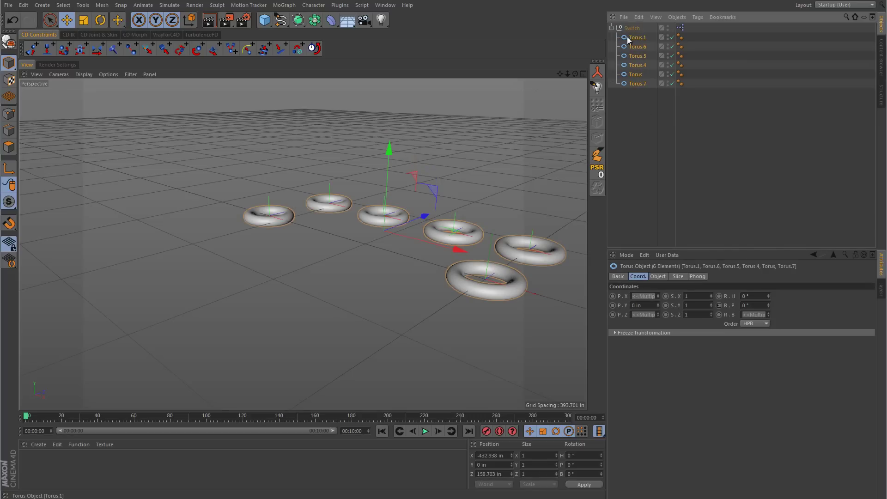
pyautogui.click(808, 151)
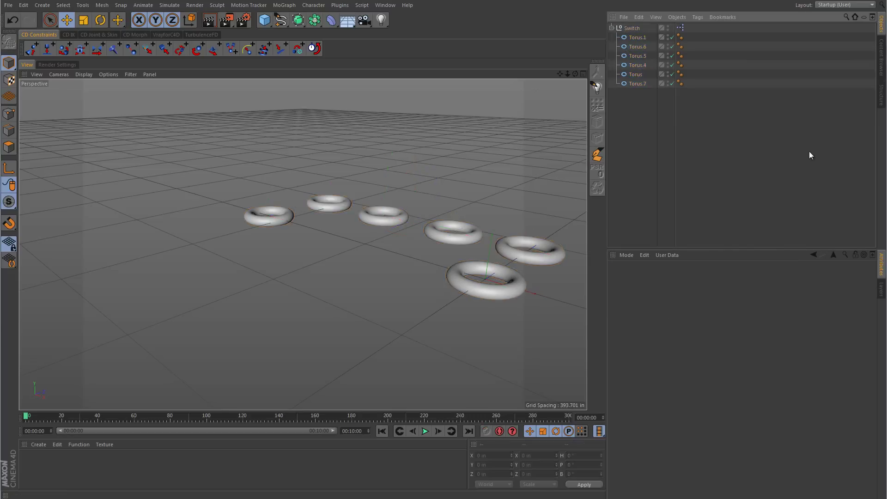
# Step: Play the animation briefly to check the torus rotation, and rewind to the start
pyautogui.click(425, 431)
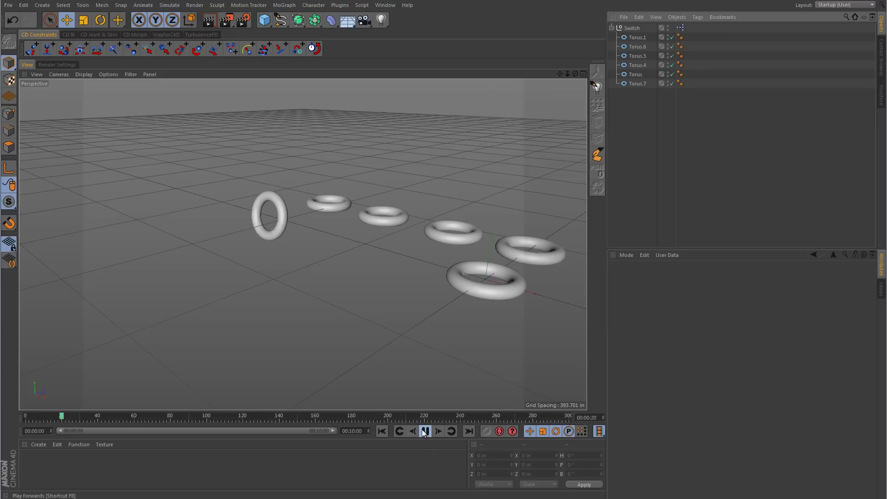
pyautogui.click(423, 431)
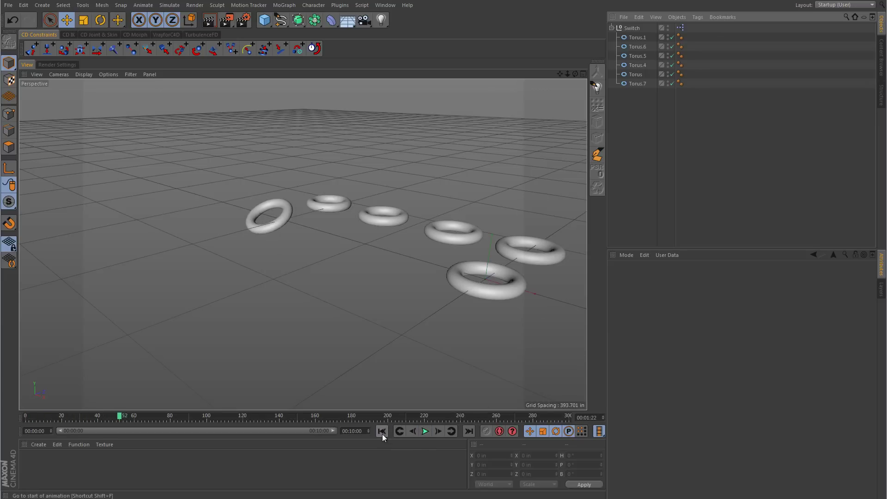
pyautogui.click(381, 432)
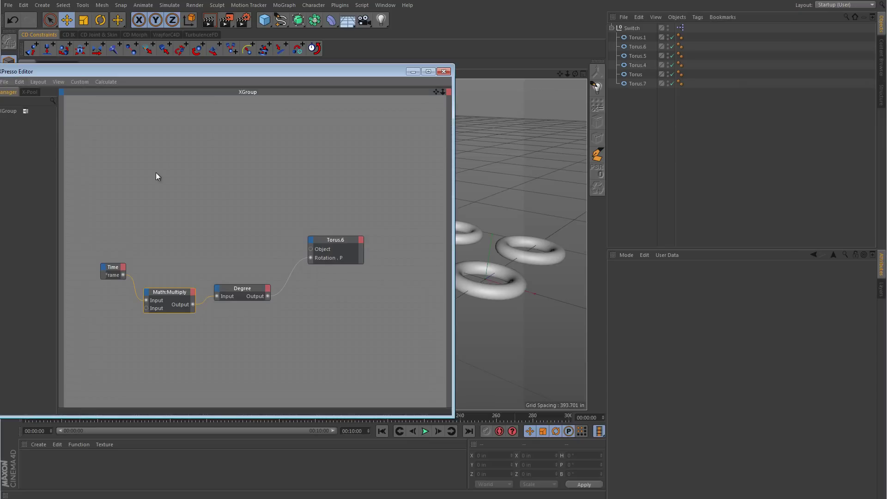
# Step: Add a Hierarchy iterator node above the Degree node and connect its Object output to Torus.6's Object input
pyautogui.rightClick(180, 168)
pyautogui.moveTo(184, 170)
pyautogui.moveTo(251, 167)
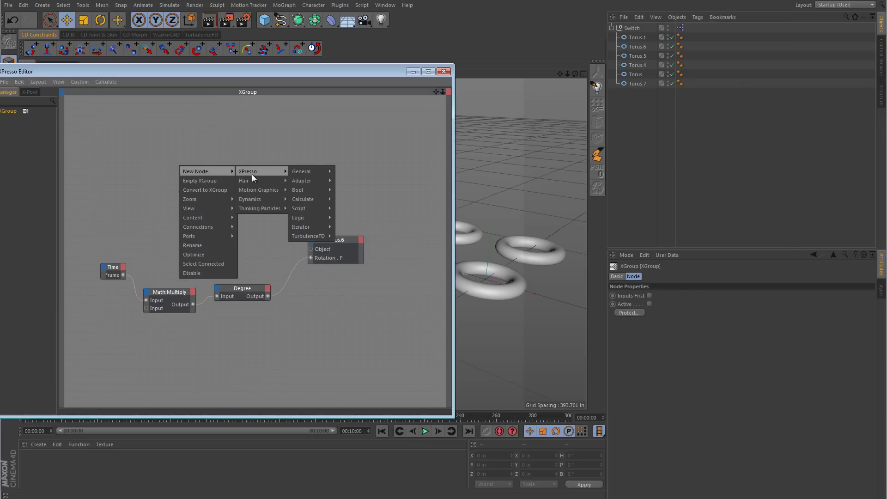
pyautogui.moveTo(301, 227)
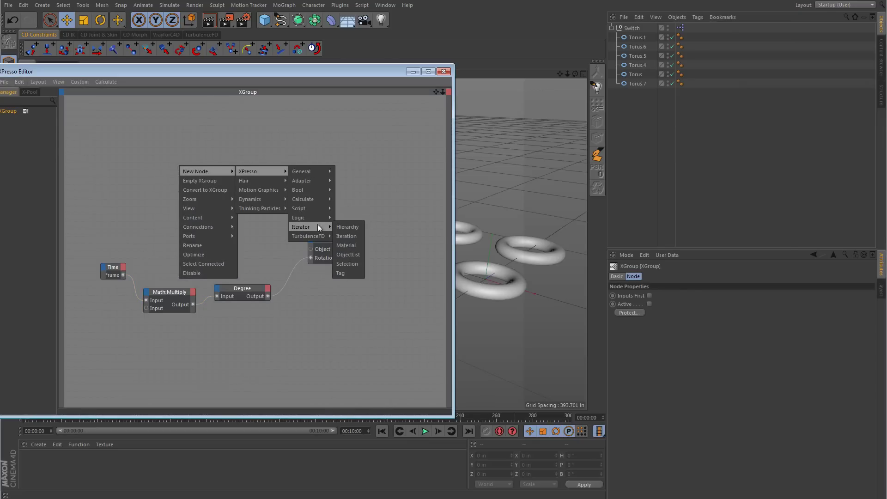
pyautogui.click(348, 227)
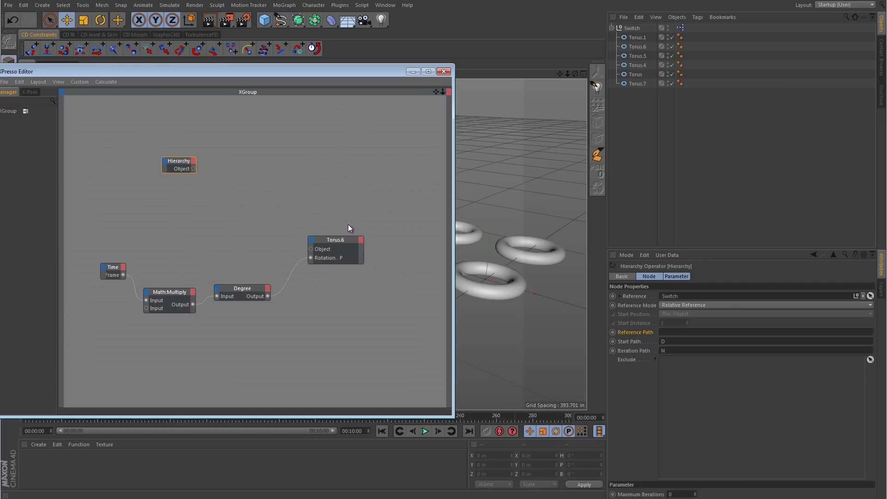
pyautogui.moveTo(183, 165); pyautogui.dragTo(218, 206)
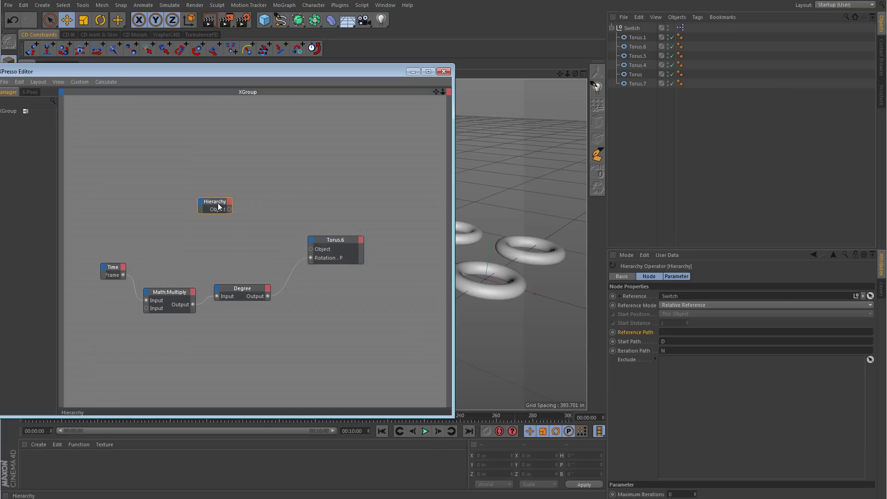
pyautogui.moveTo(223, 201); pyautogui.dragTo(228, 204)
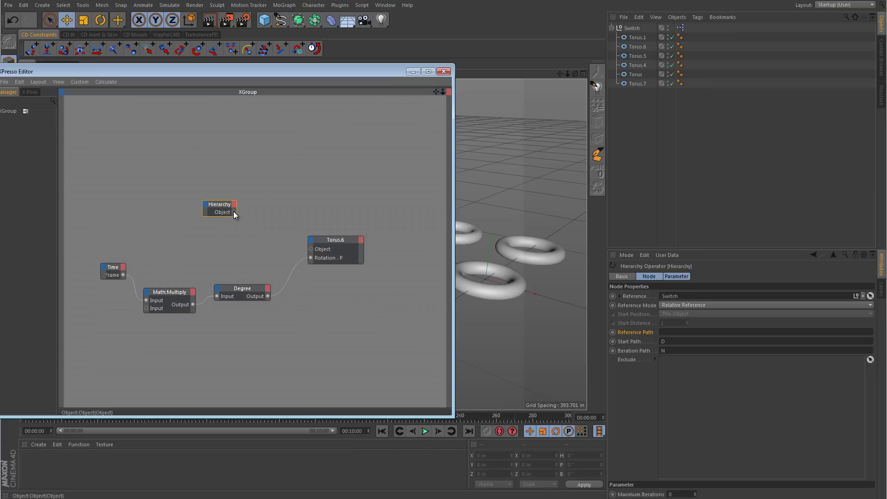
pyautogui.moveTo(234, 212); pyautogui.dragTo(311, 250)
# Step: Play the animation with the editor minimized and inspect the rotation coordinates of Torus.1 and Torus
pyautogui.click(413, 72)
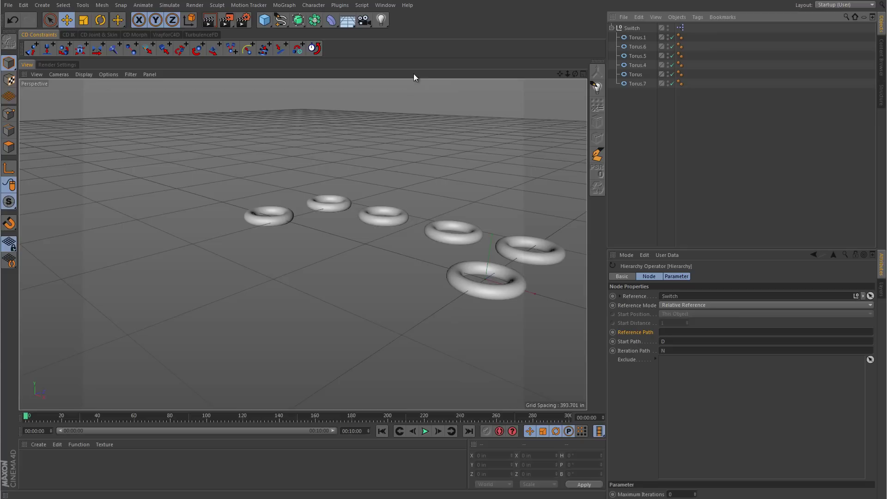
pyautogui.click(425, 431)
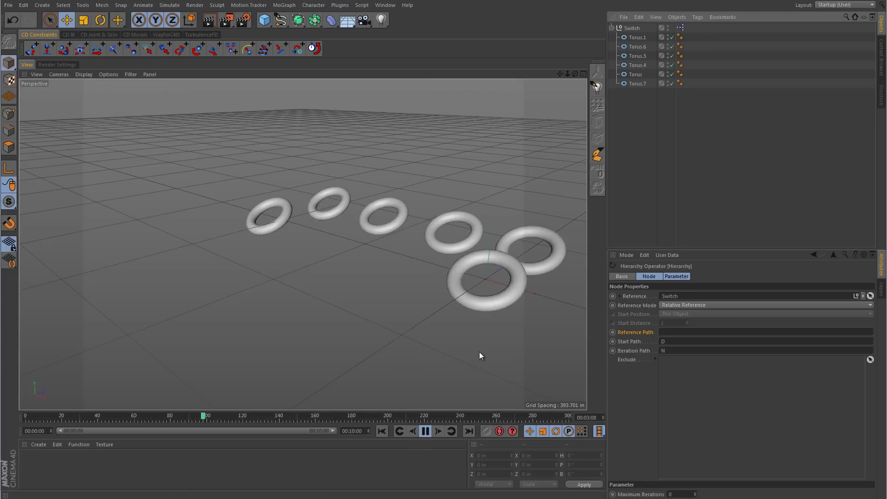
pyautogui.click(642, 37)
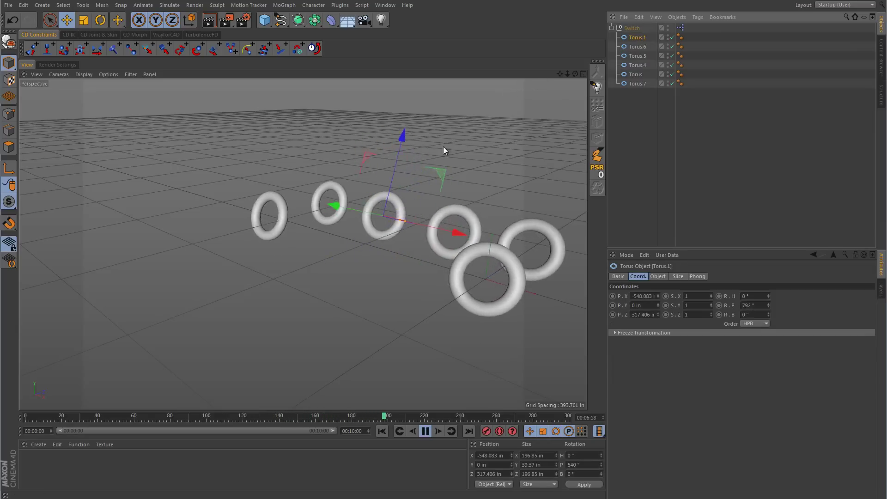
pyautogui.click(495, 288)
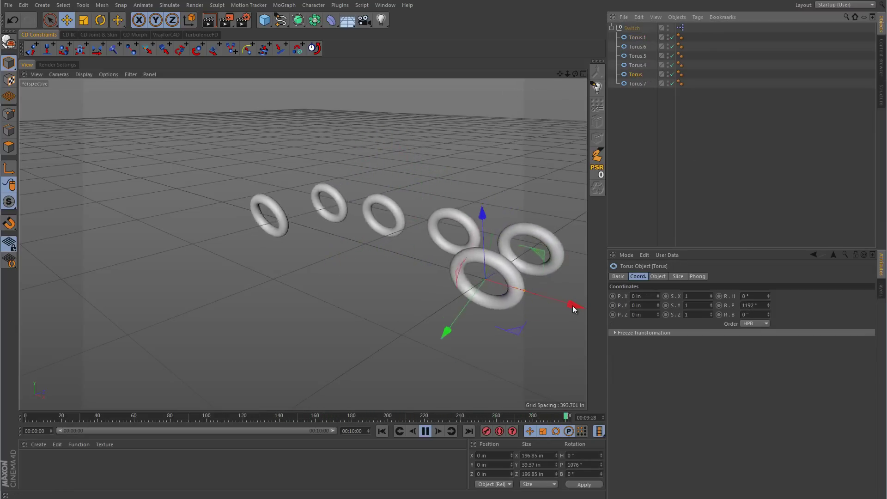
# Step: Duplicate the selected Torus about 235 in along the negative X axis inside the Switch null
pyautogui.moveTo(555, 296); pyautogui.dragTo(479, 298)
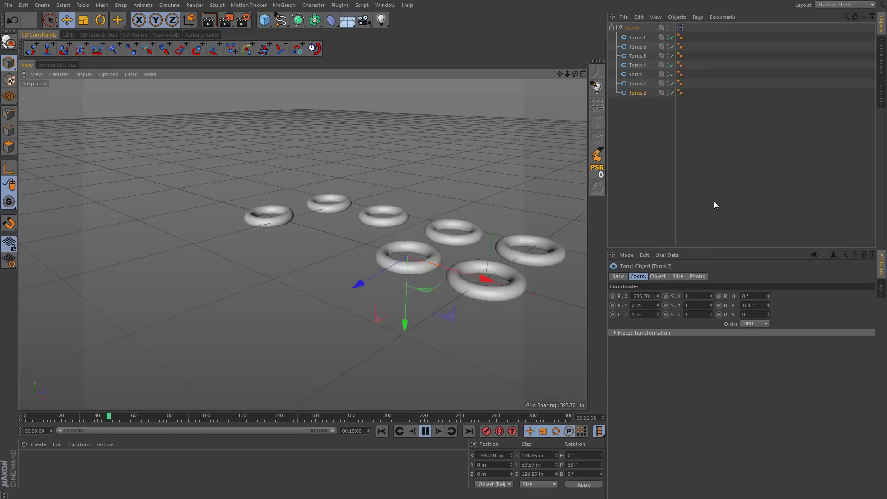
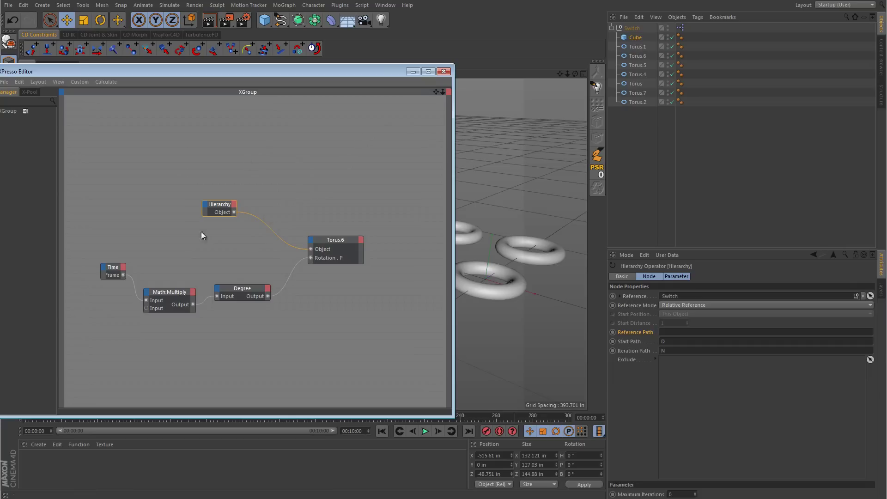
# Step: Minimize the XPresso Editor and look up the Hierarchy node's Reference Path, Start Path and Iteration Path settings in the help
pyautogui.click(413, 72)
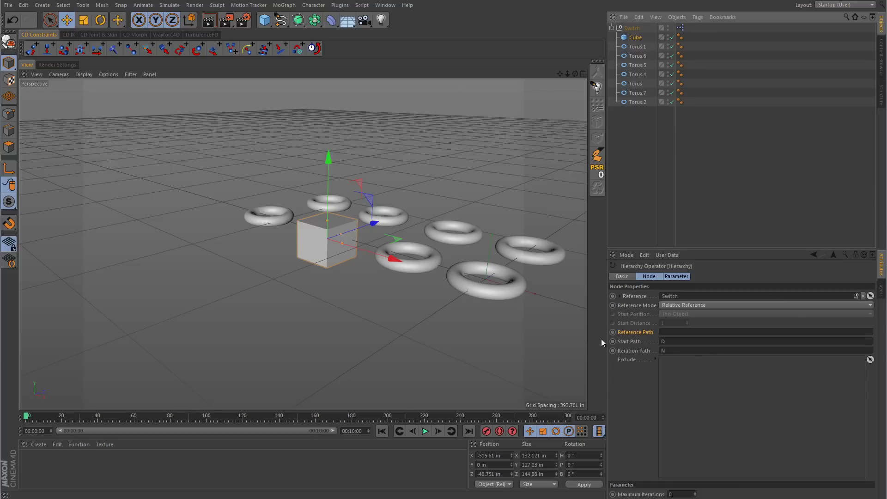
pyautogui.rightClick(639, 332)
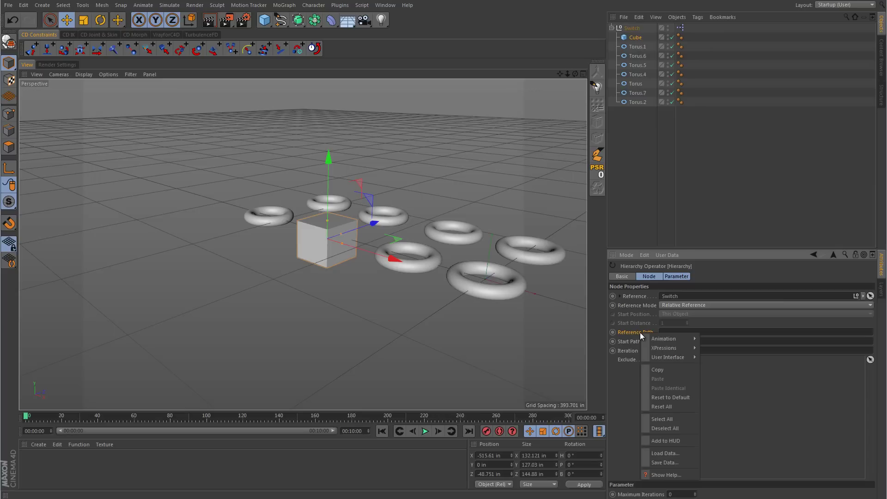
pyautogui.click(736, 450)
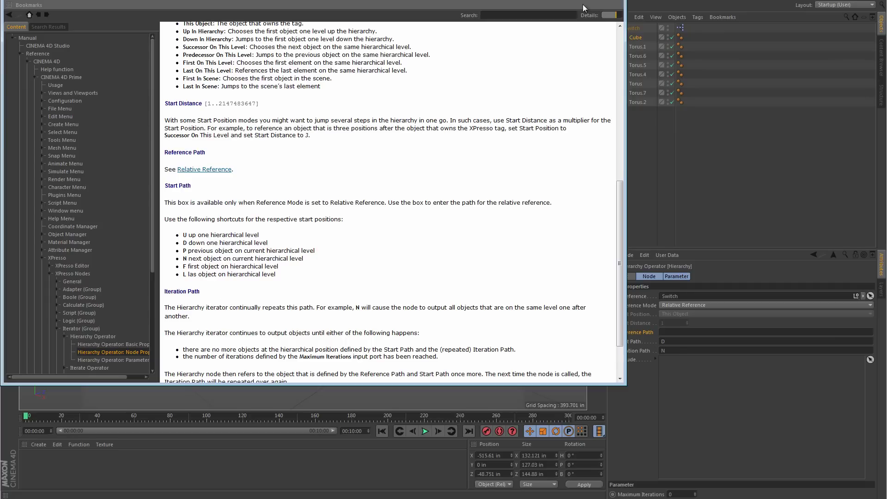
pyautogui.press('Escape')
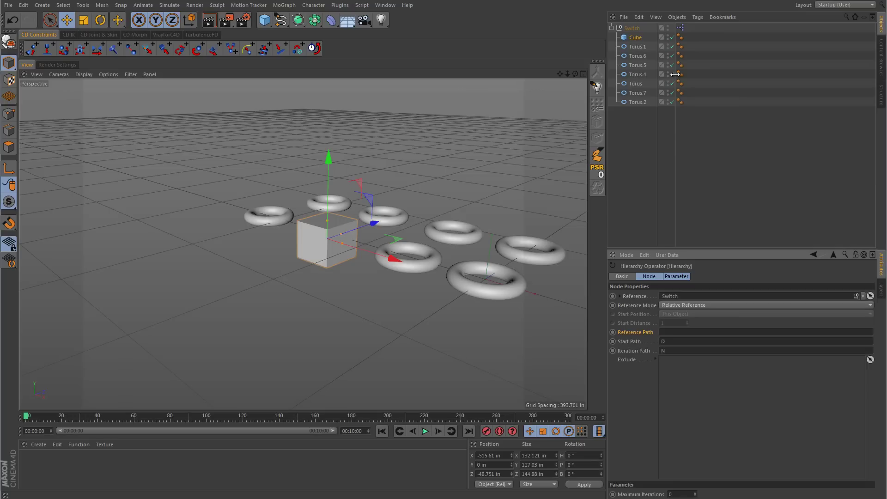
# Step: Group Torus.6, Torus.5 and Torus.4 under a new null within Switch and expand that null
pyautogui.click(641, 57)
pyautogui.keyDown('shift'); pyautogui.click(639, 75); pyautogui.keyUp('shift')
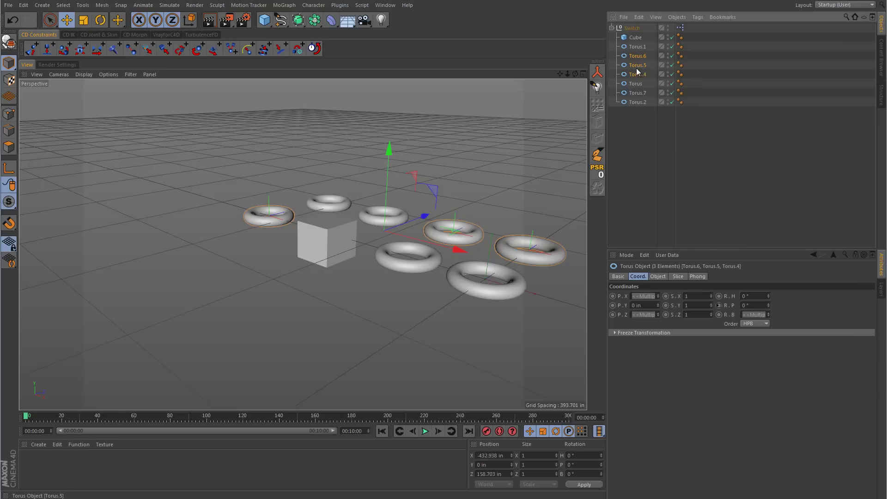
pyautogui.hotkey('alt', 'g')
pyautogui.moveTo(636, 57); pyautogui.dragTo(634, 66)
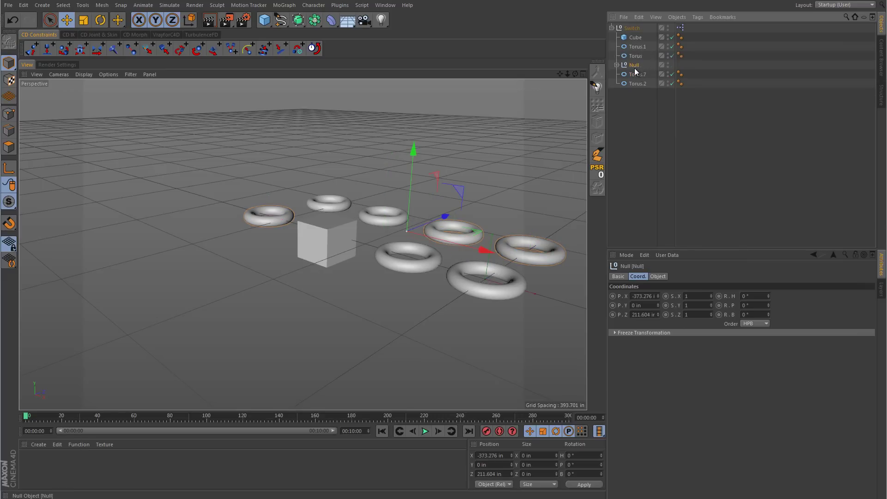
pyautogui.click(617, 64)
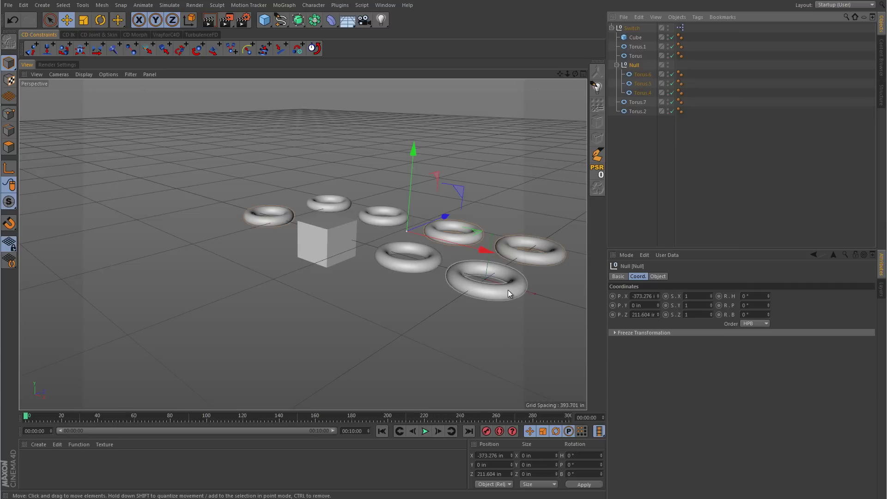
# Step: Play the animation to check how the grouped tori rotate, inspect the null's children, and rewind to the start
pyautogui.click(426, 431)
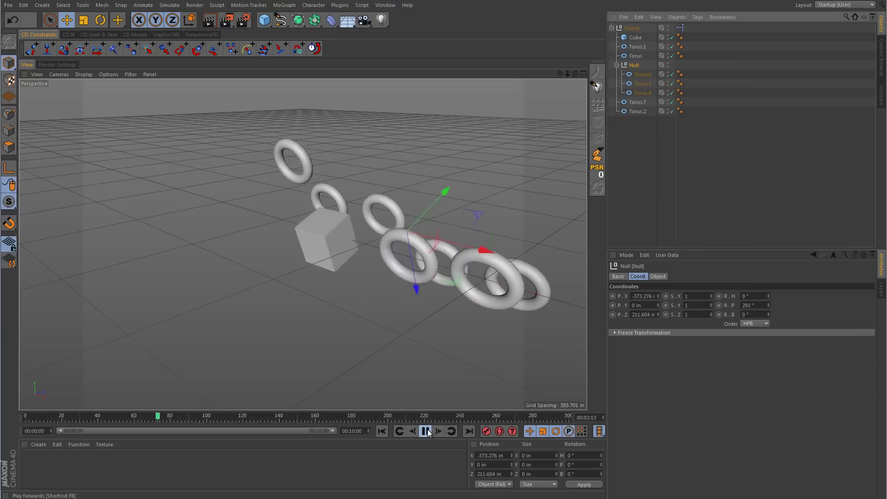
pyautogui.click(426, 431)
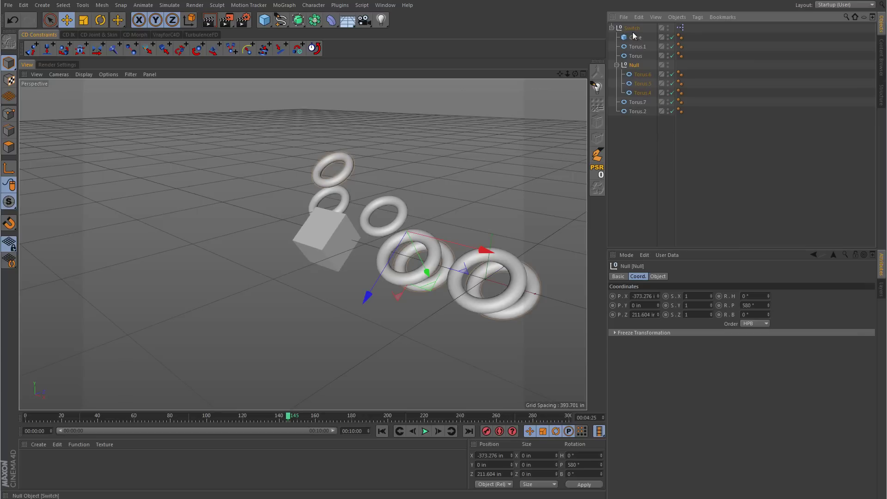
pyautogui.click(617, 65)
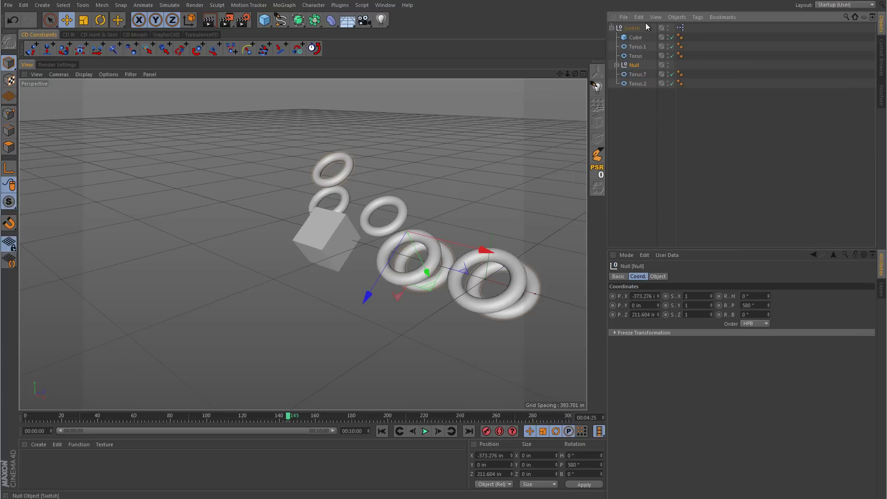
pyautogui.click(617, 65)
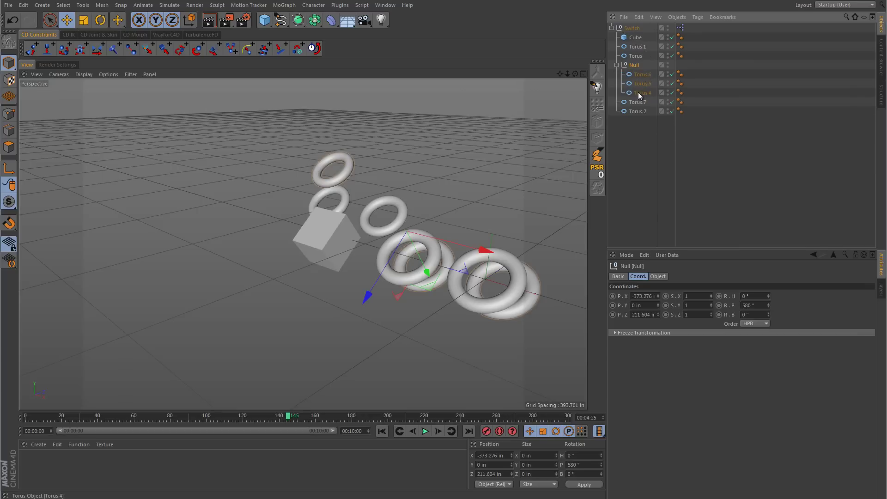
pyautogui.click(617, 64)
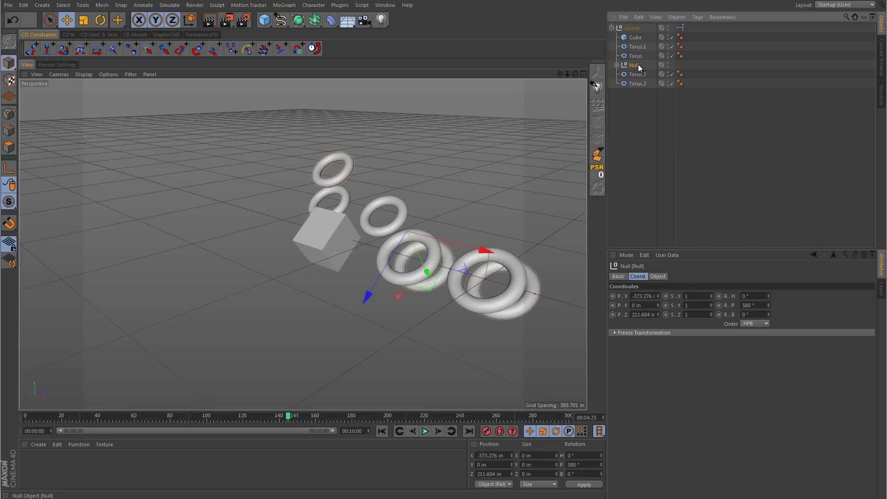
pyautogui.click(616, 65)
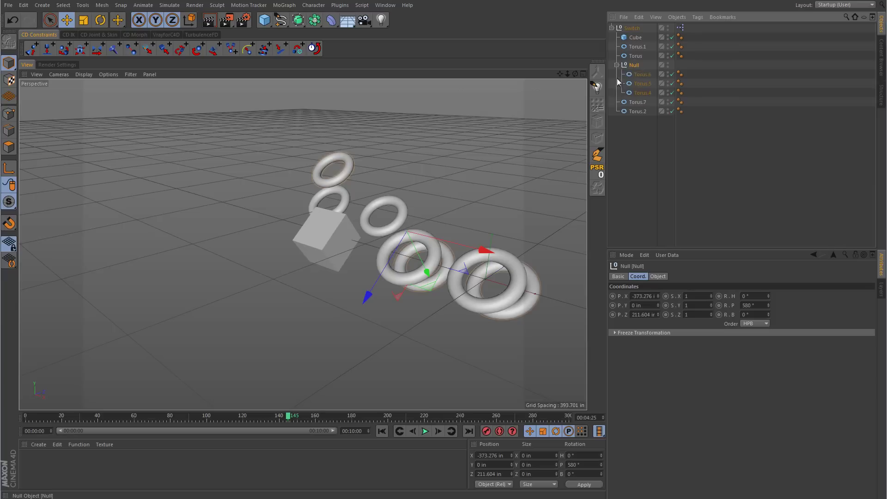
pyautogui.click(384, 431)
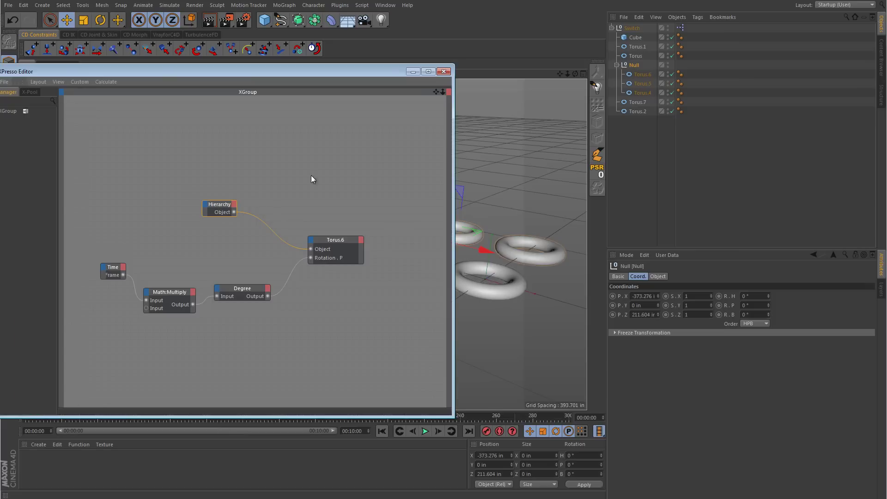
# Step: Set the Hierarchy node's Start Path to DNNND so it targets the children of the nested null
pyautogui.click(235, 206)
pyautogui.click(413, 72)
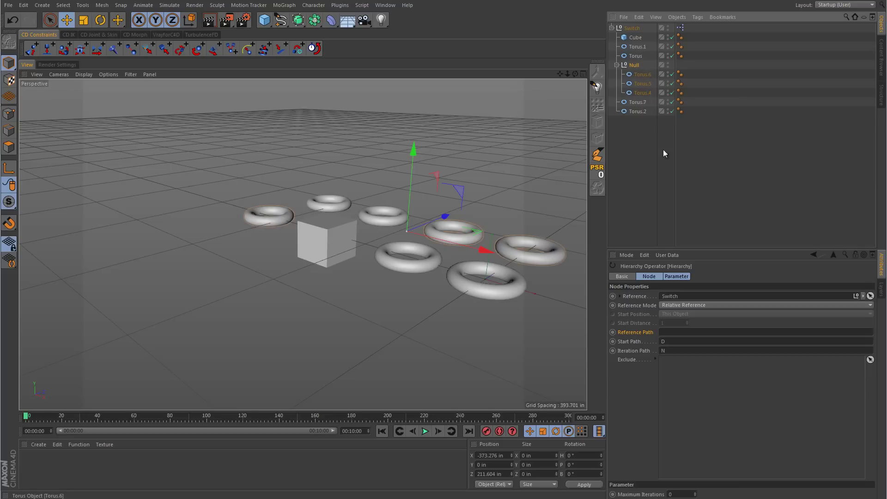
pyautogui.click(675, 341)
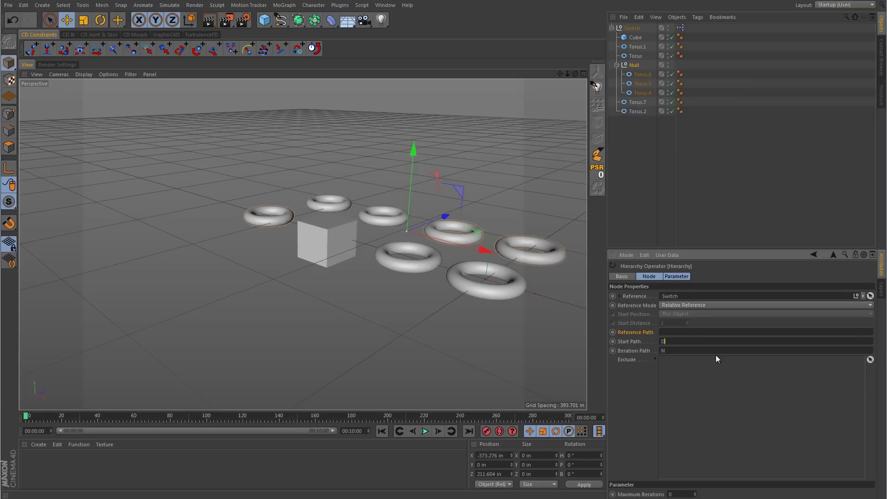
pyautogui.write('NNND')
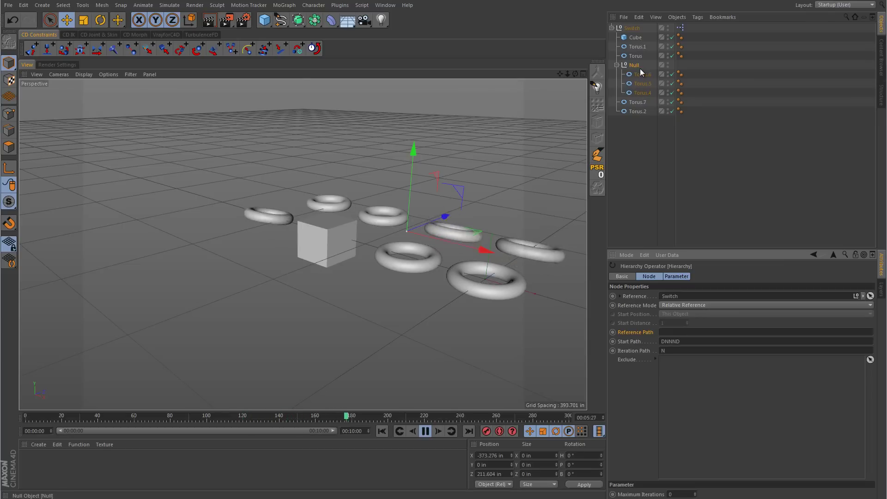
# Step: Check Torus.4 during playback, and duplicate Torus.6 about 316 in along the negative X axis inside the nested null
pyautogui.click(649, 92)
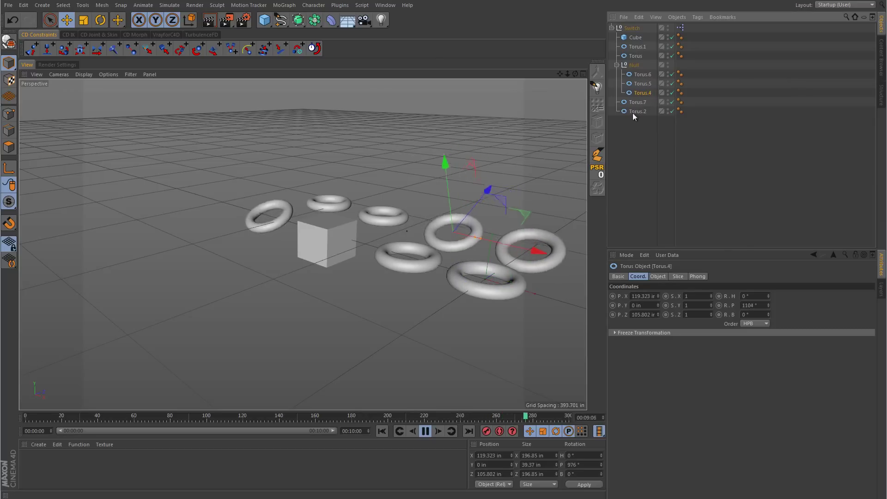
pyautogui.click(650, 73)
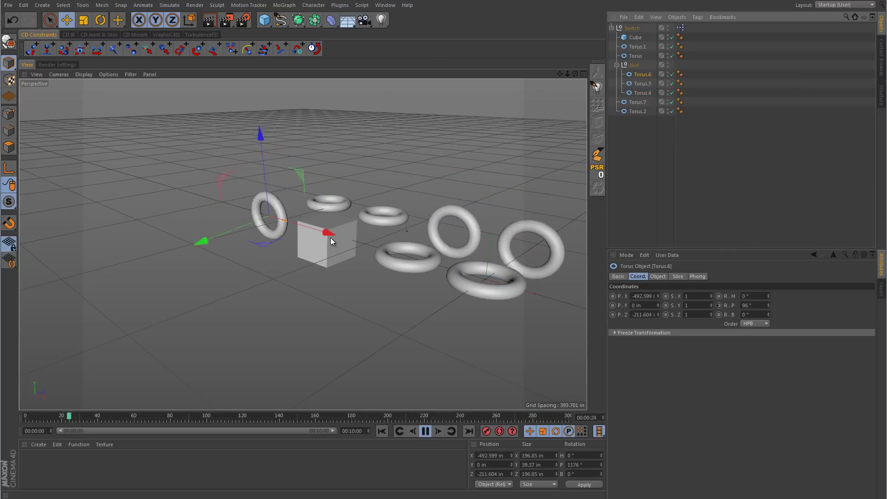
pyautogui.moveTo(332, 233); pyautogui.dragTo(284, 233)
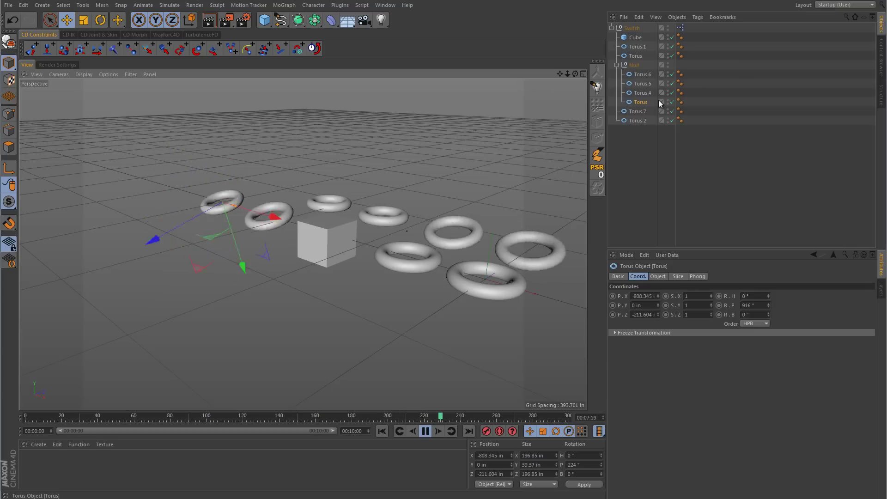
# Step: Rename the nested null as "rotate null", then stop playback and rewind to the start
pyautogui.doubleClick(636, 66)
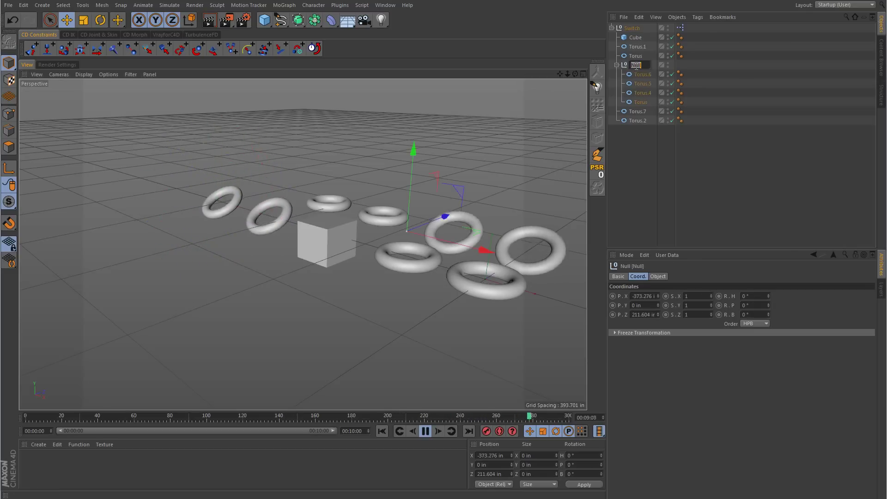
pyautogui.write('rot')
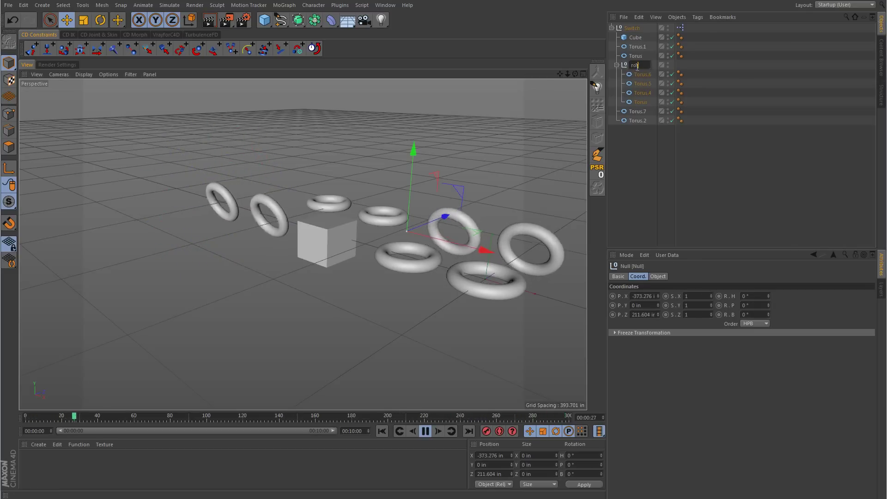
pyautogui.write('ate null')
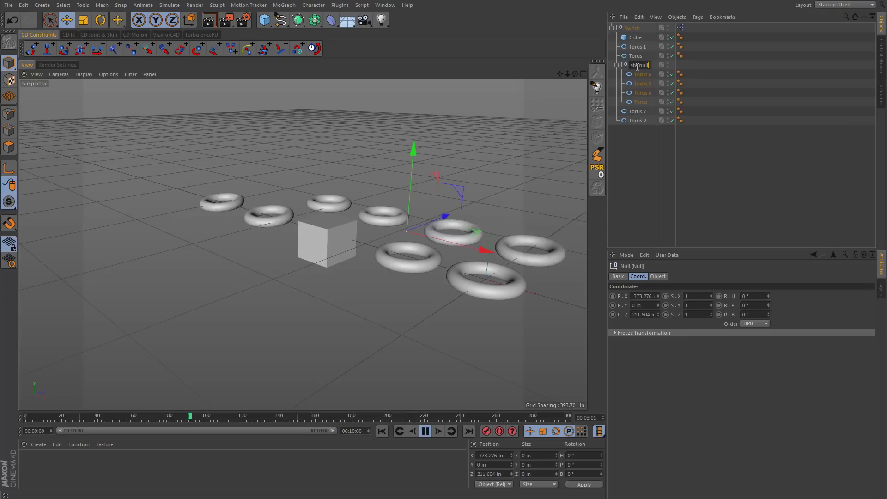
pyautogui.press('Return')
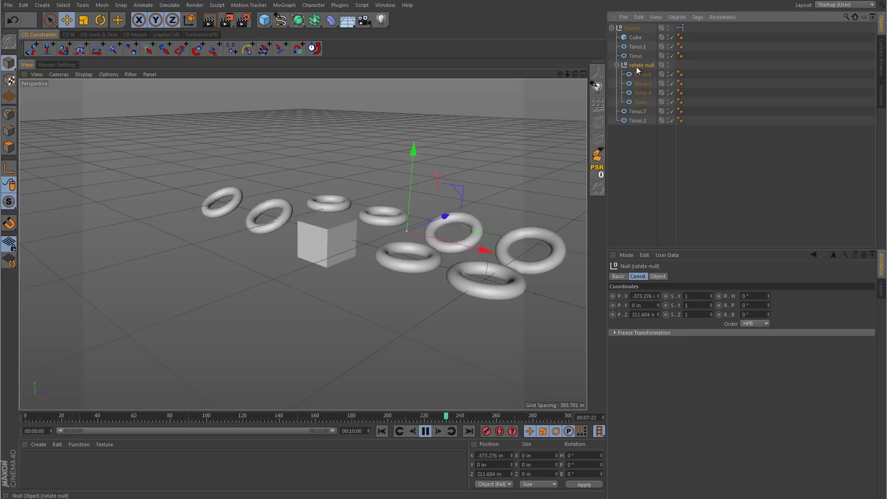
pyautogui.click(424, 432)
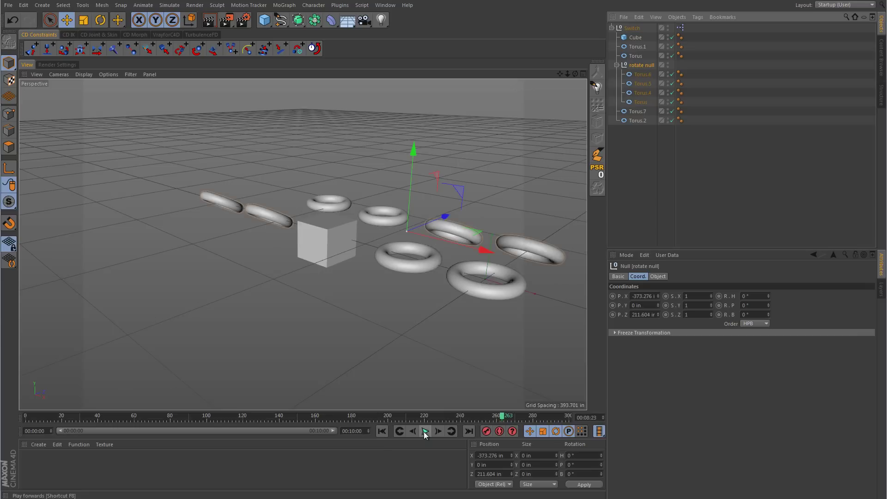
pyautogui.click(383, 432)
# Step: Display the Hierarchy node's properties from the XPresso setup and compare its Start Path with the path shortcuts in the help
pyautogui.doubleClick(680, 28)
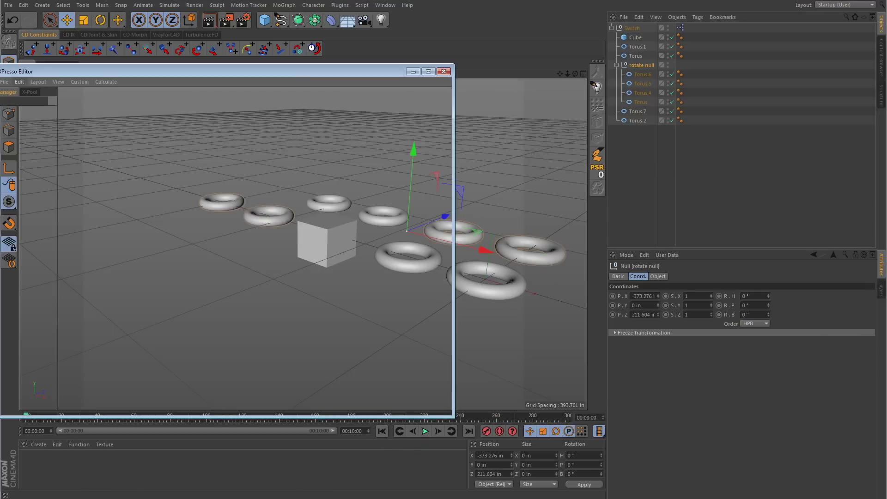
pyautogui.click(220, 209)
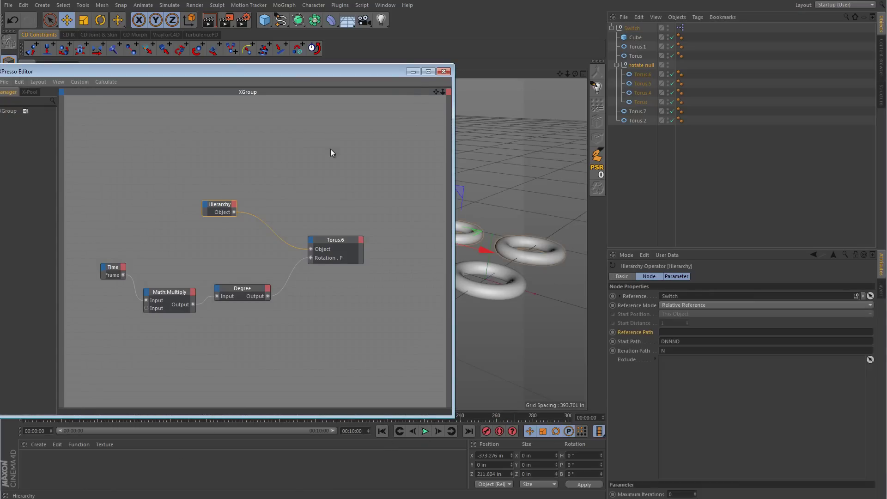
pyautogui.click(414, 72)
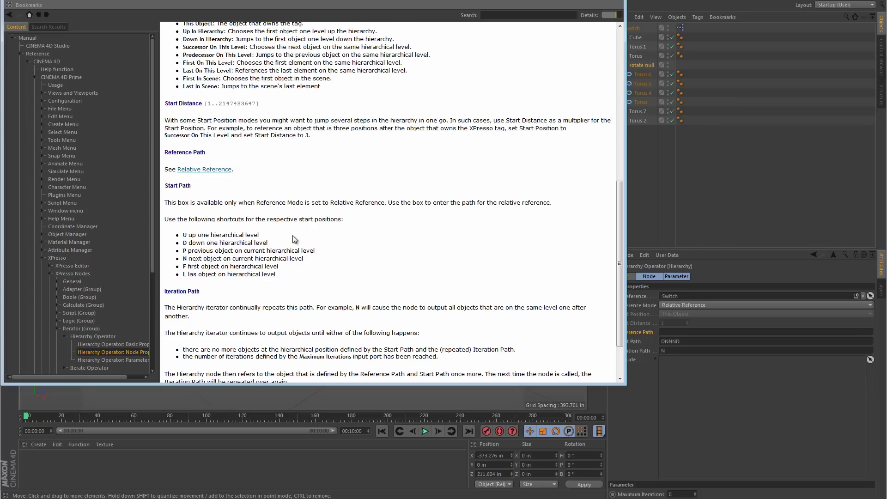
pyautogui.click(593, 6)
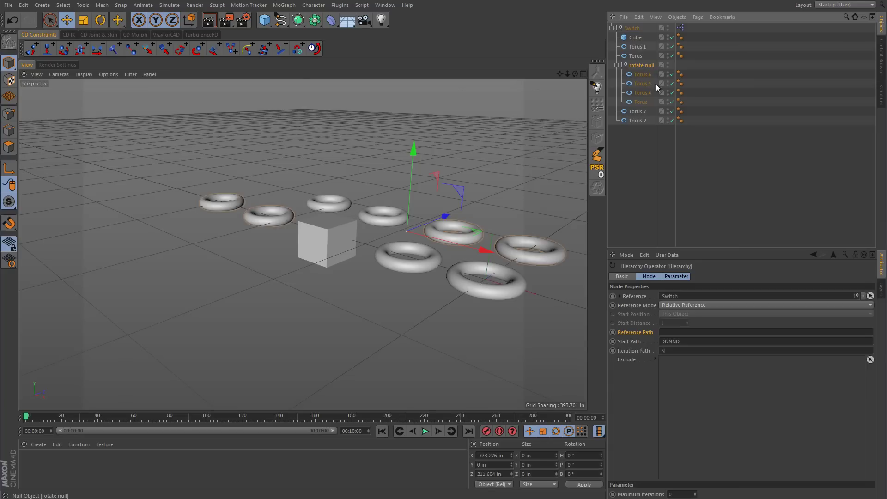
# Step: Reopen the Hierarchy operator help, move its window clear of the object list, and examine the Reference Mode section
pyautogui.hotkey('ctrl', 'F1')
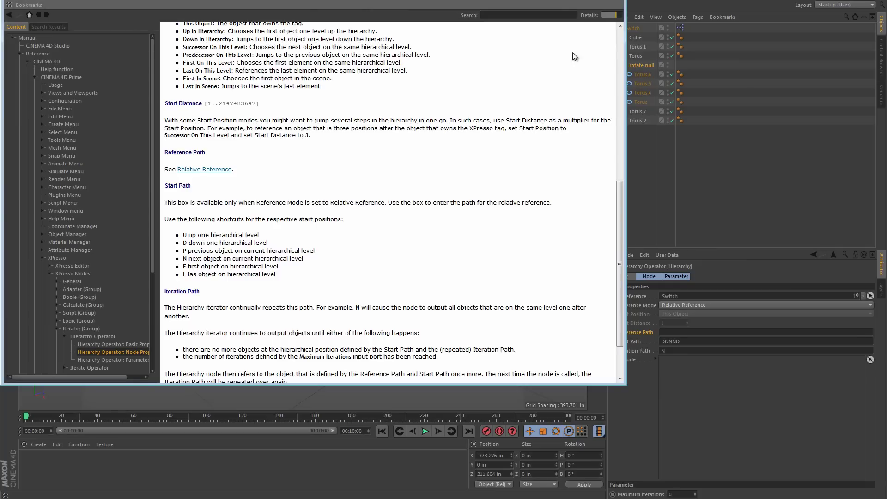
pyautogui.moveTo(559, 2); pyautogui.dragTo(472, 12)
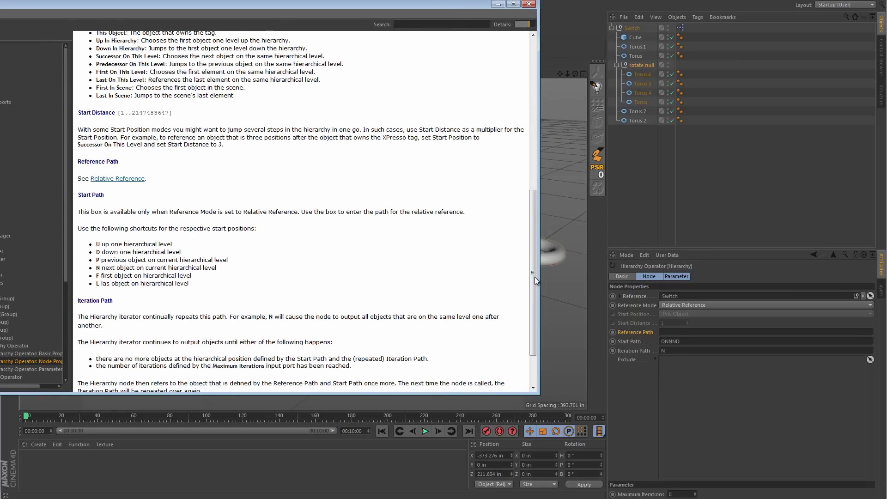
pyautogui.moveTo(534, 276); pyautogui.dragTo(532, 136)
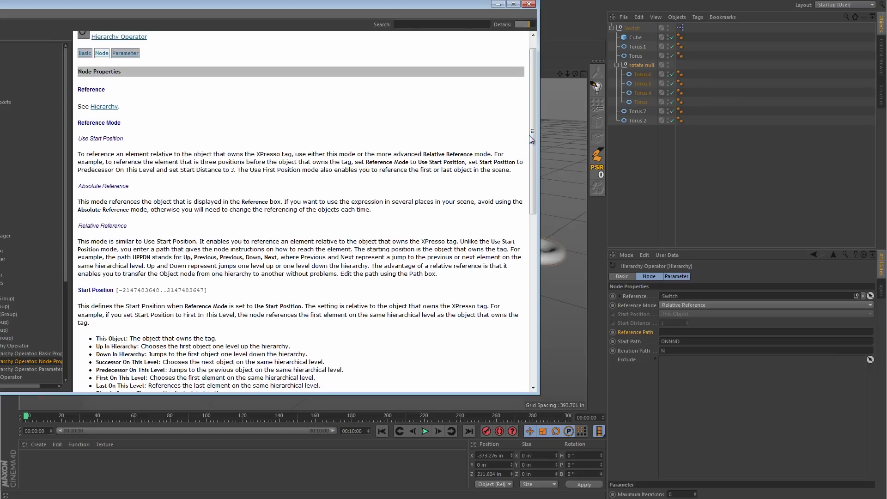